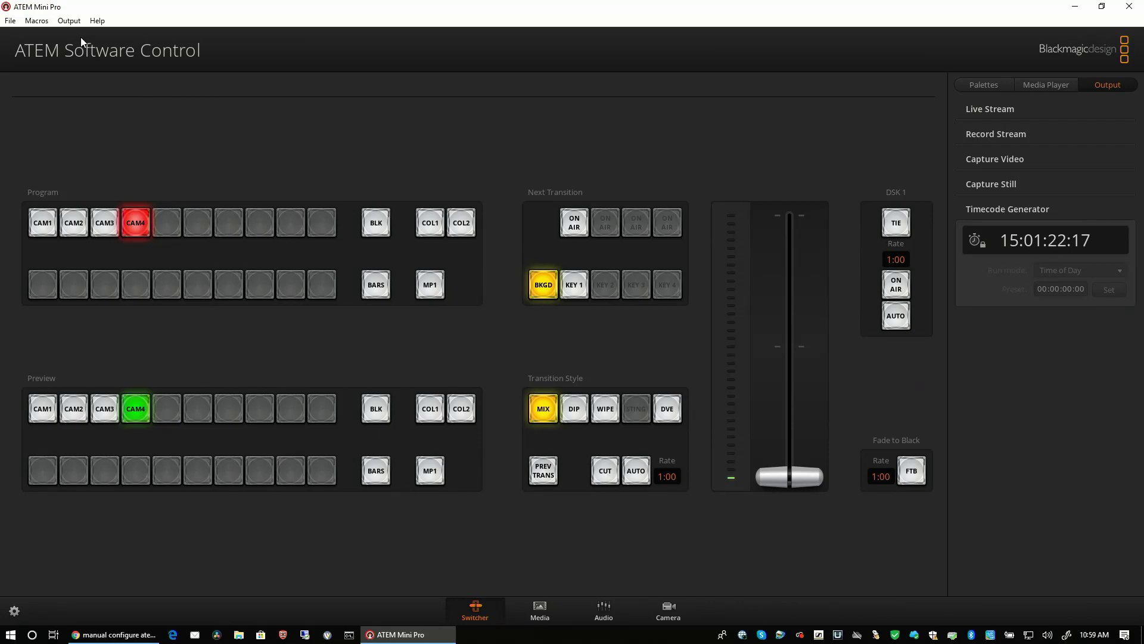
Review the video output choices and the switcher's General, Audio and Multi View settings.
click(68, 22)
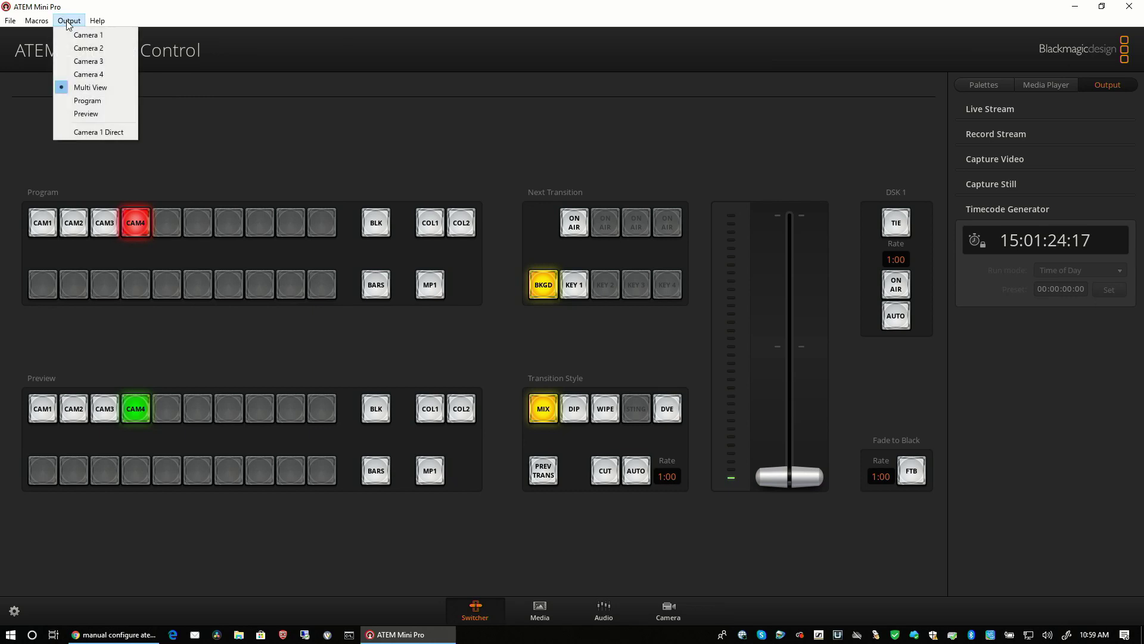
click(14, 611)
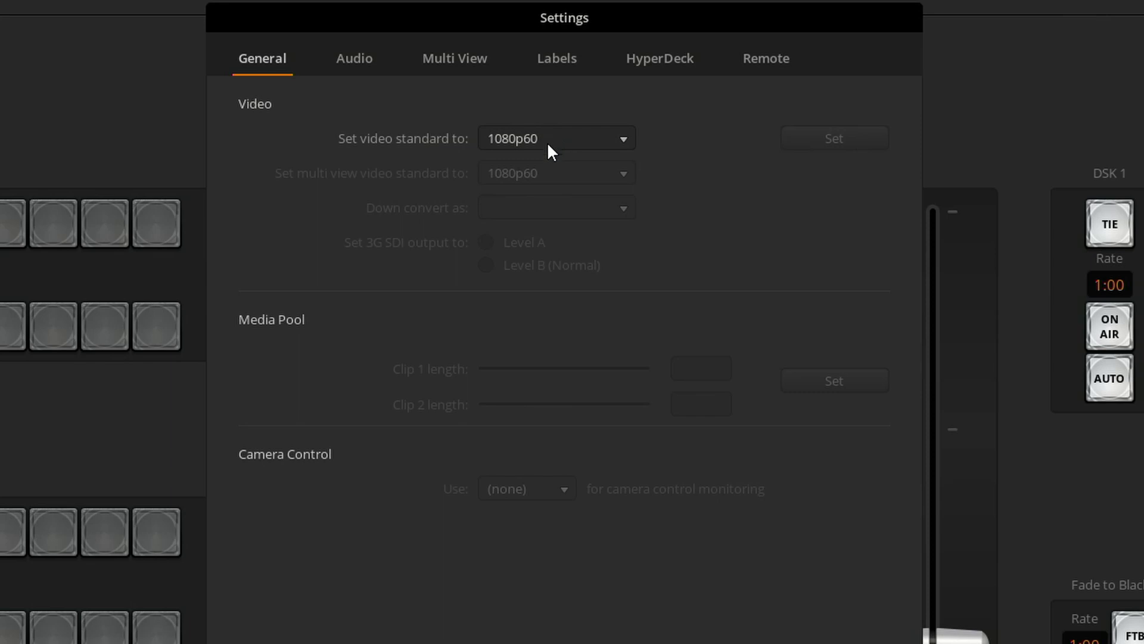
click(363, 65)
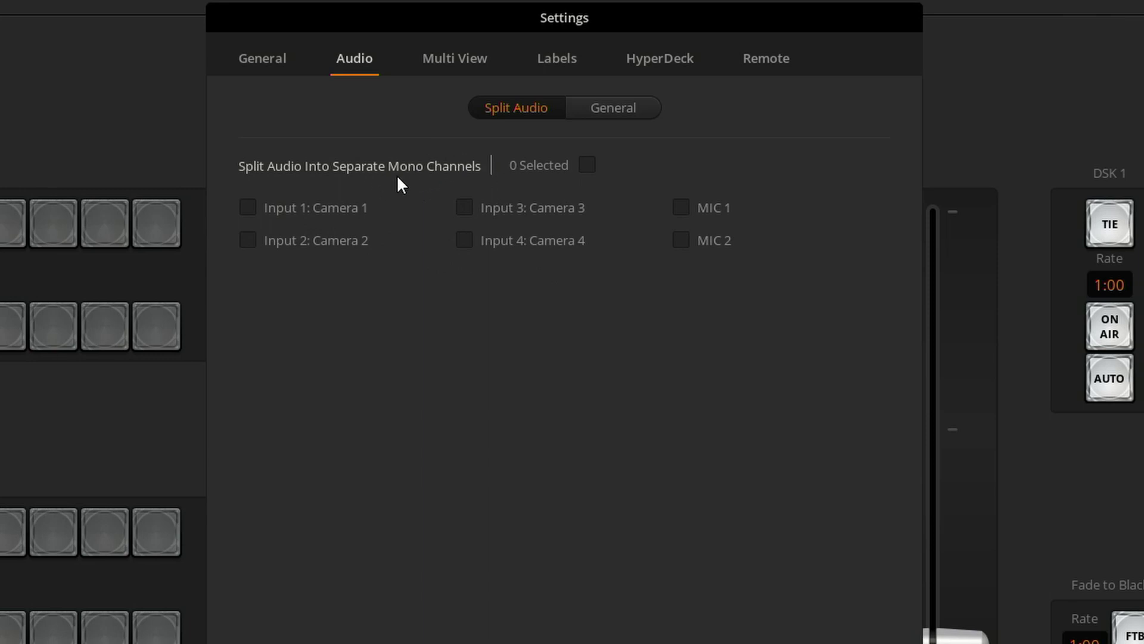
click(599, 108)
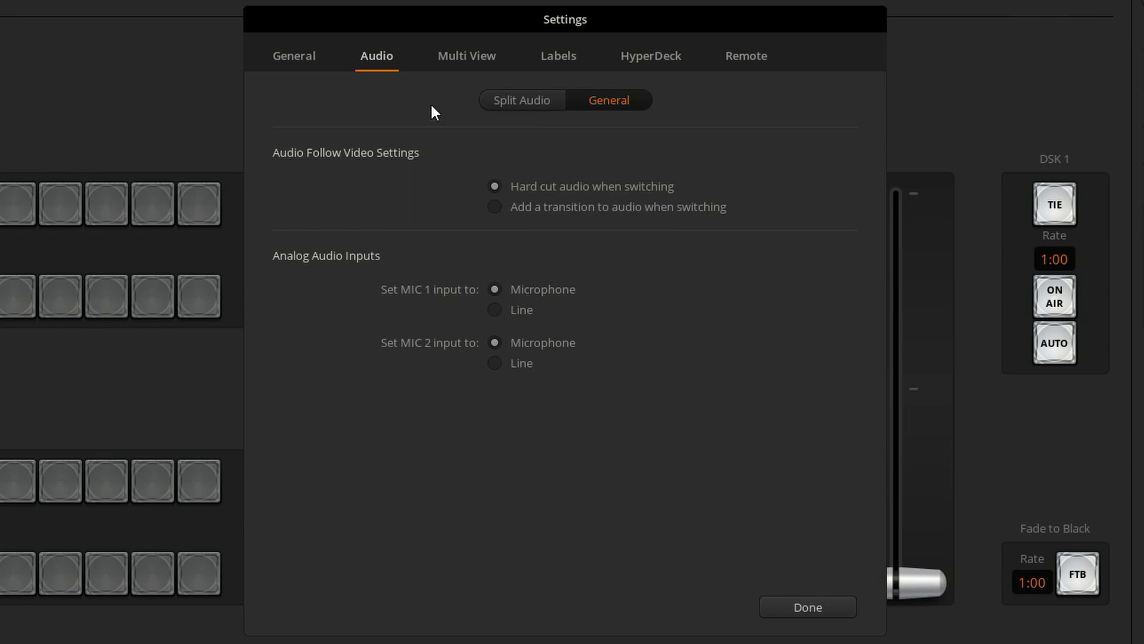
click(460, 69)
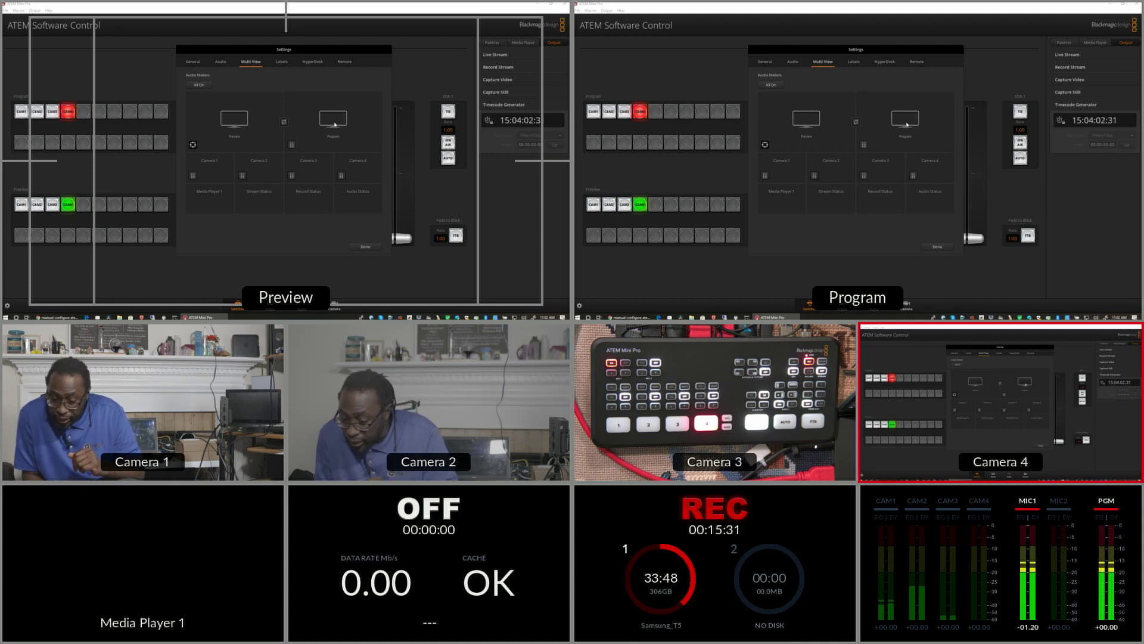
In the input label settings, rename input 3 to Overhead and input 4 to Laptop.
click(283, 62)
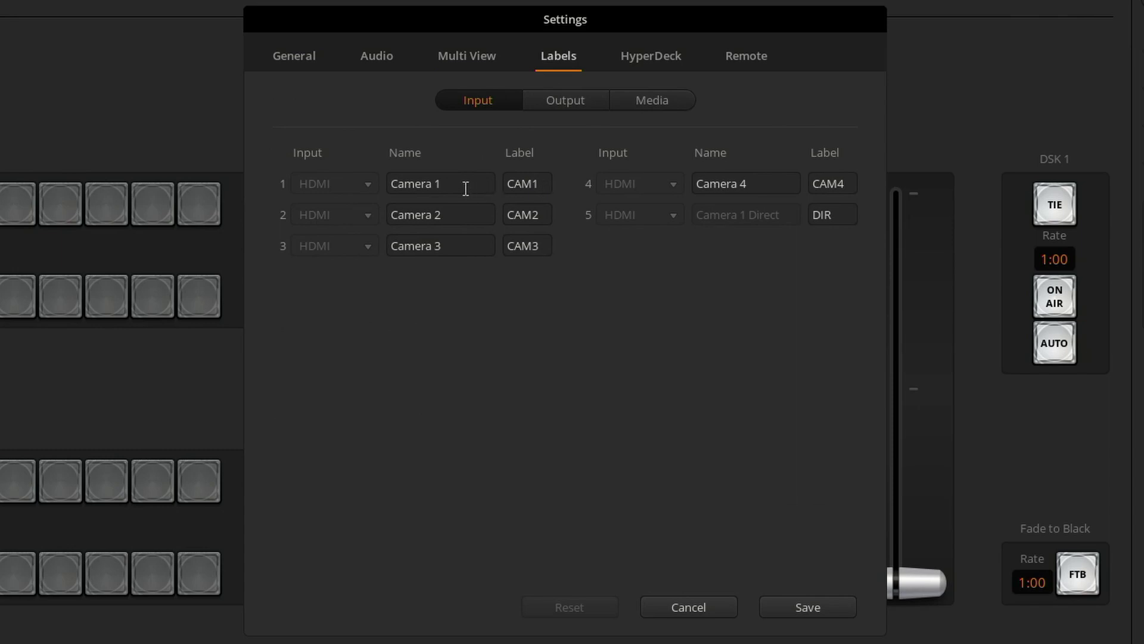
drag(453, 246, 334, 247)
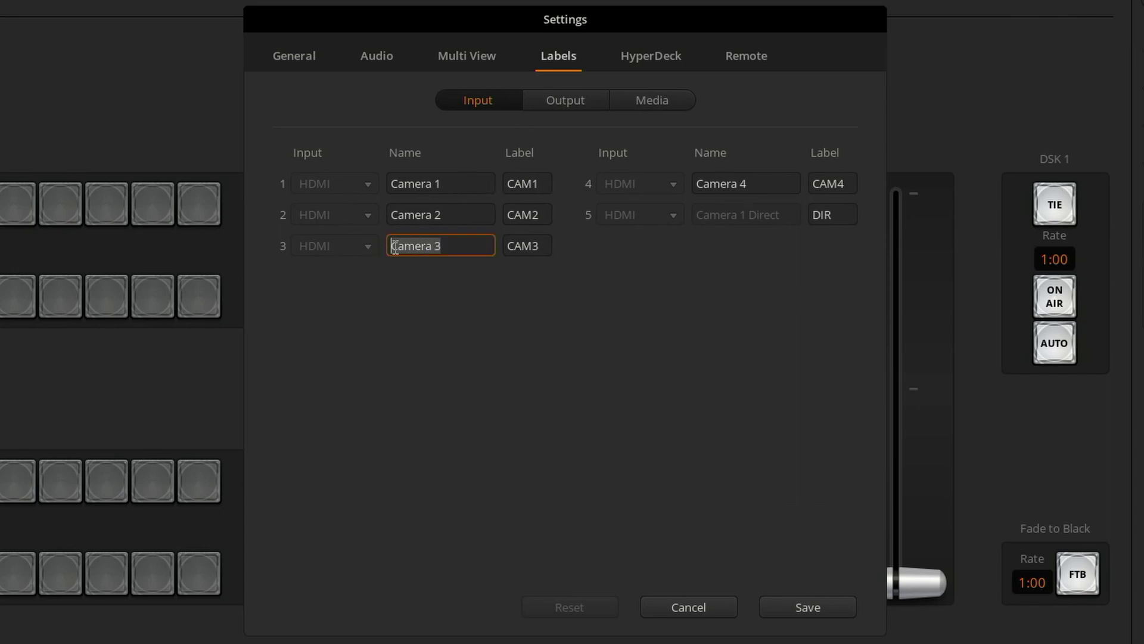
text(Overhead)
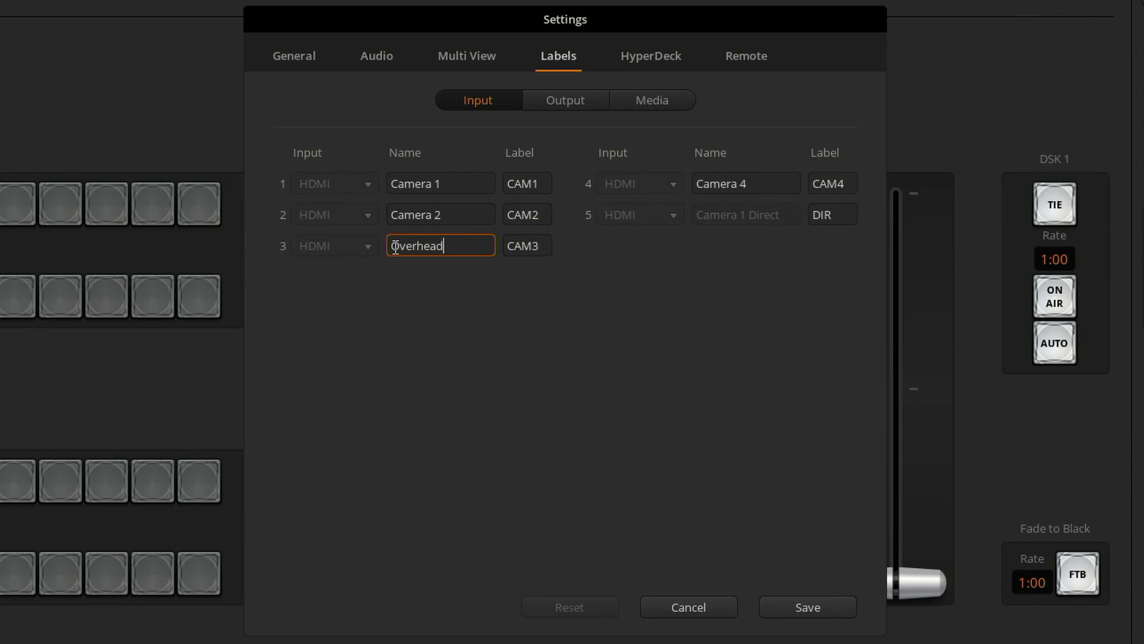
click(727, 181)
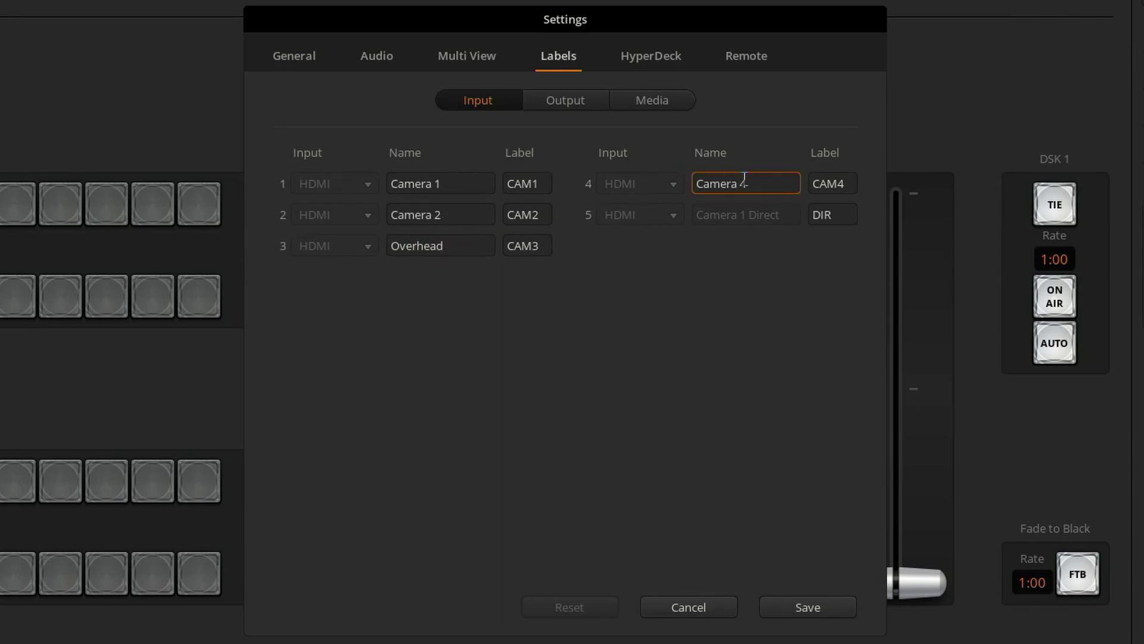
drag(757, 183, 551, 183)
text(Laptop)
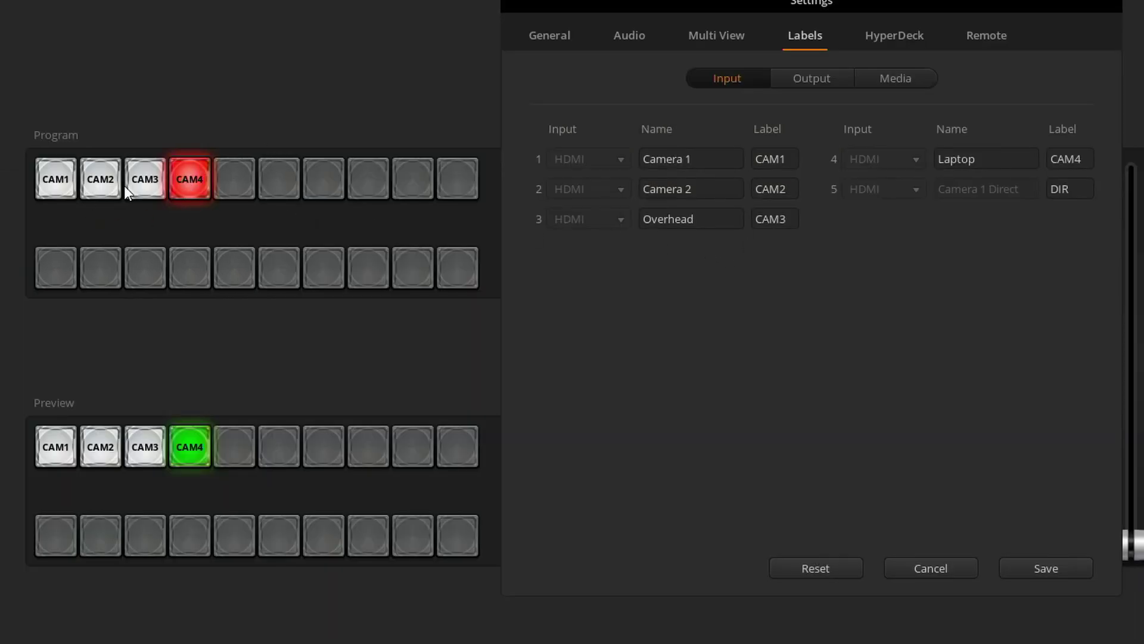
Change the short labels to OVH for input 3 and LPTP for input 4, and save the labels.
click(783, 220)
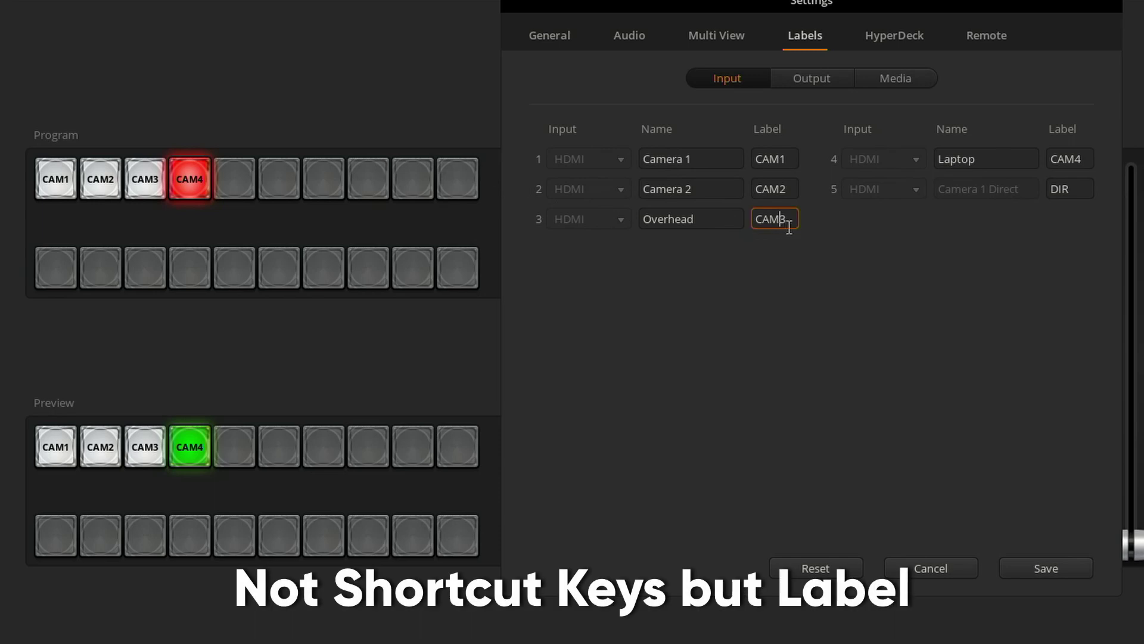
drag(790, 225, 684, 217)
text(OVH)
click(1088, 161)
drag(1088, 161, 967, 153)
text(L)
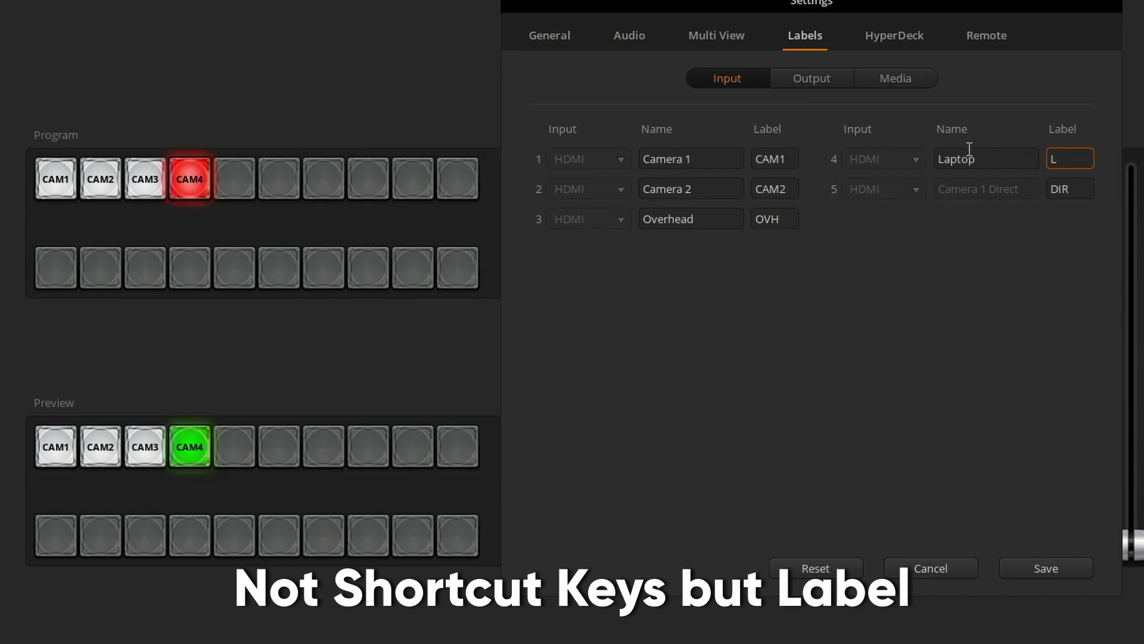
text(pto)
key(BackSpace)
text(p)
drag(1082, 159, 940, 161)
text(LPTP)
click(1023, 565)
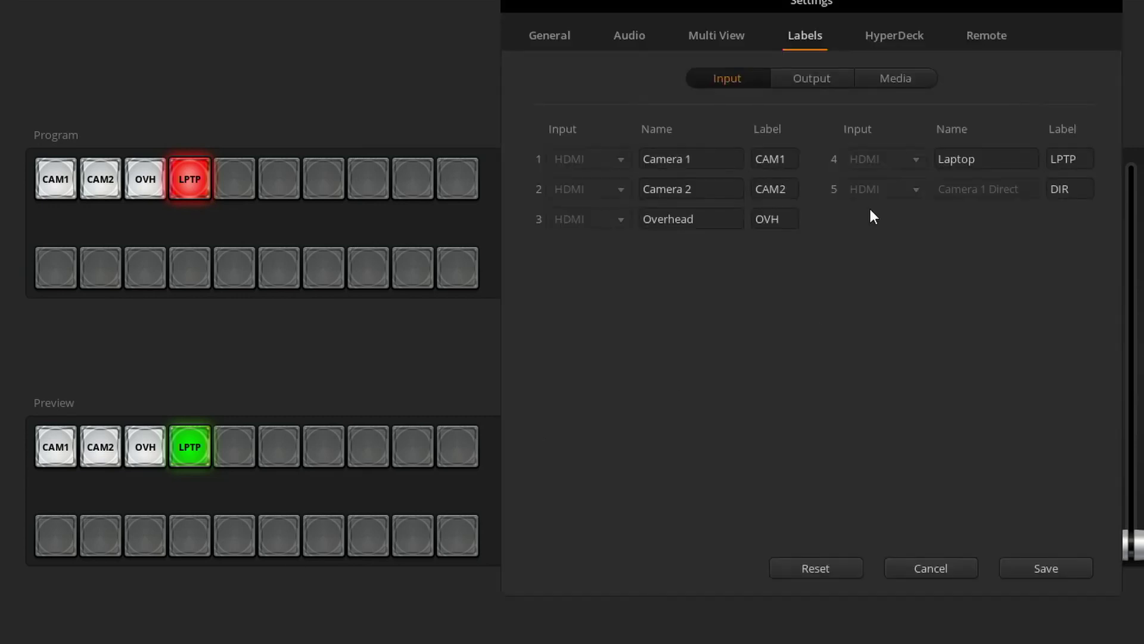
Review the HyperDeck connection and input options and the Remote settings.
click(895, 35)
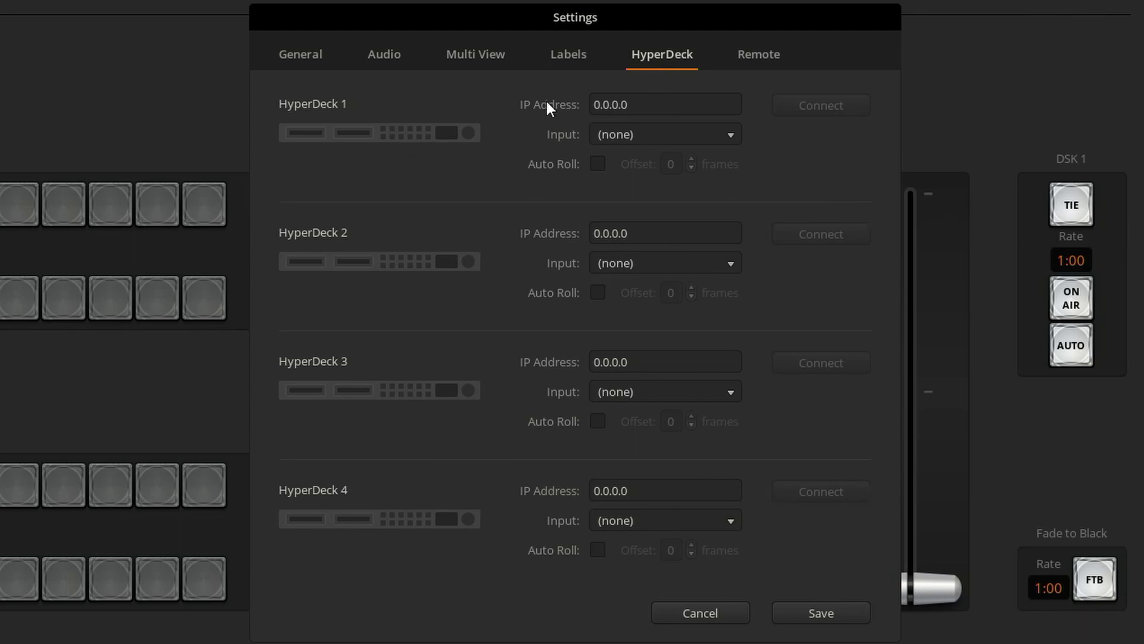
click(638, 140)
click(638, 137)
click(756, 55)
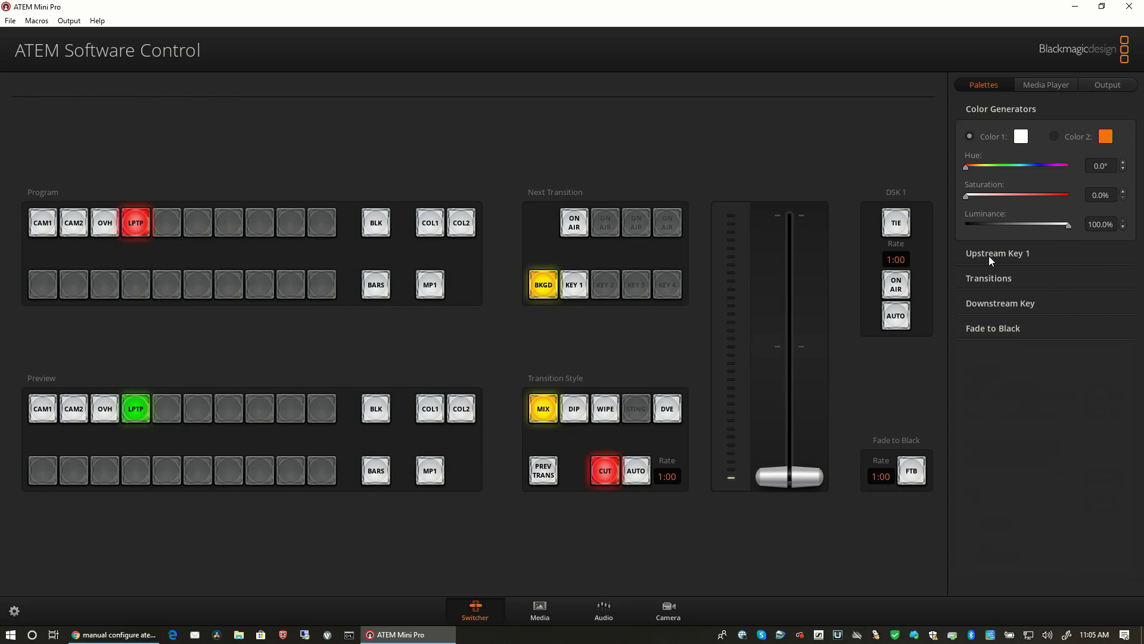
Examine the Upstream Key 1 settings, the media player controls and the stills in the media pool.
click(988, 256)
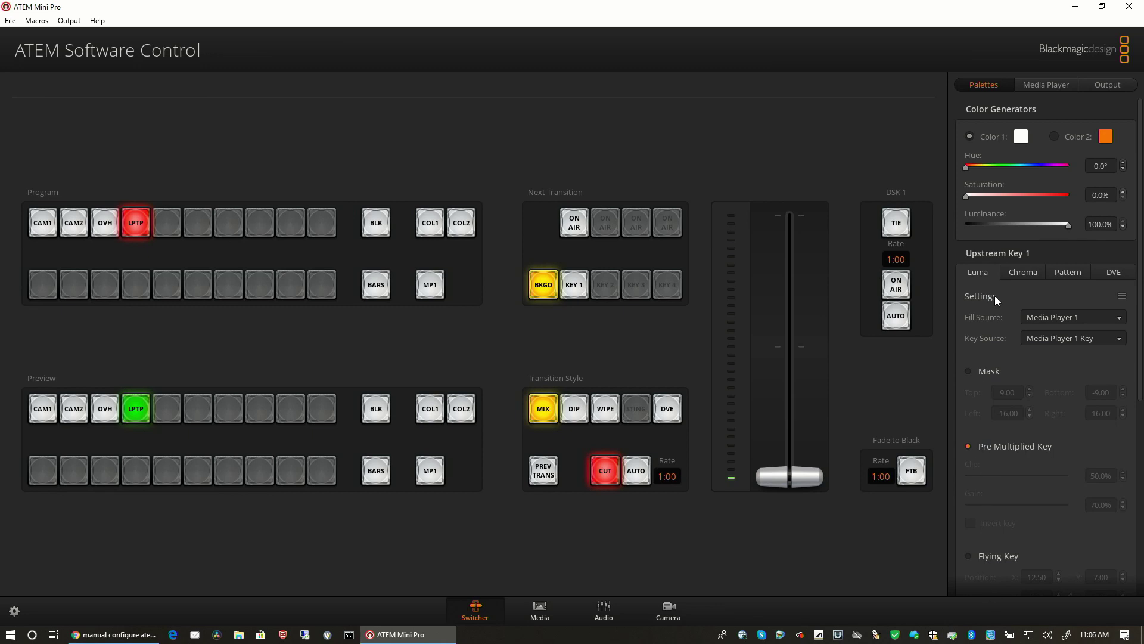
click(1040, 85)
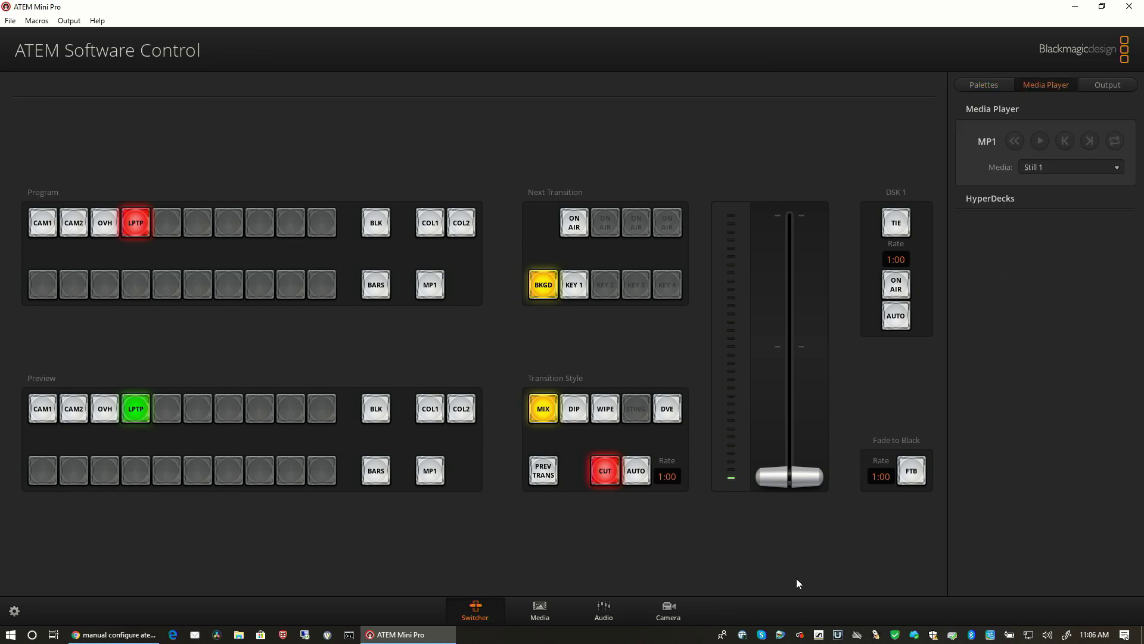
click(539, 611)
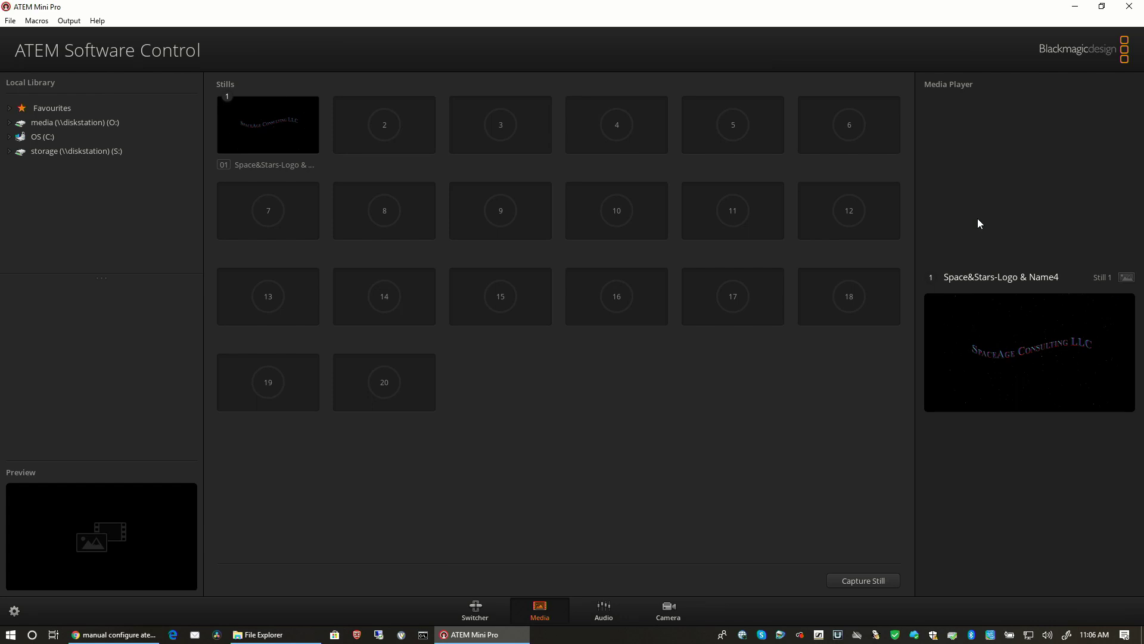
Return to the switcher controls, run an auto transition with Key 1 included, and remove Key 1 from the next transition.
click(475, 609)
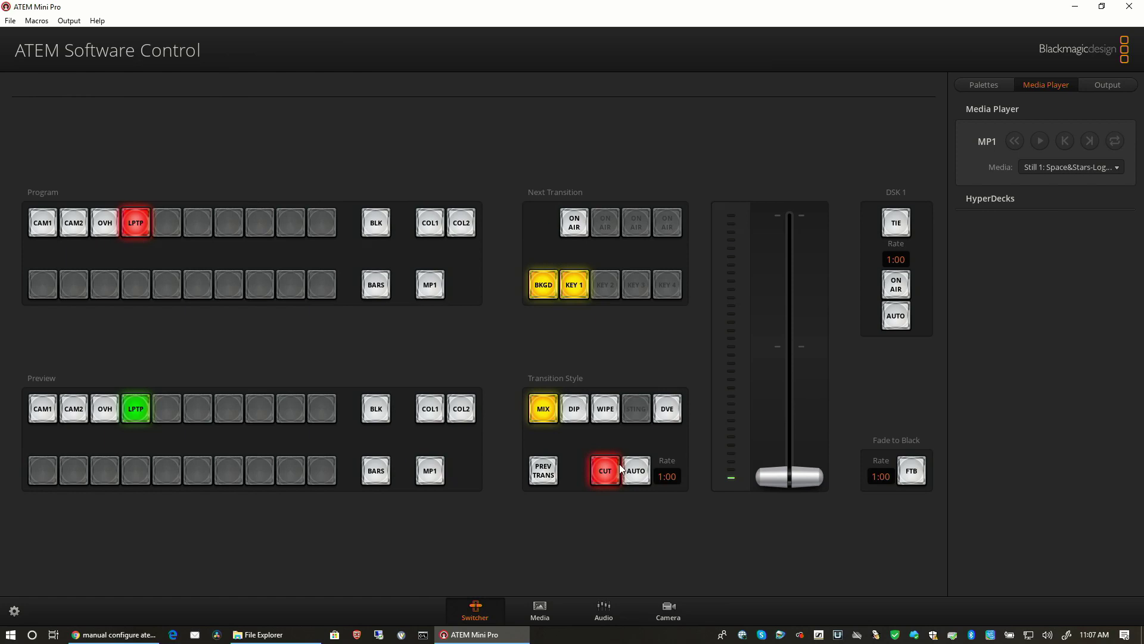
click(643, 475)
click(570, 290)
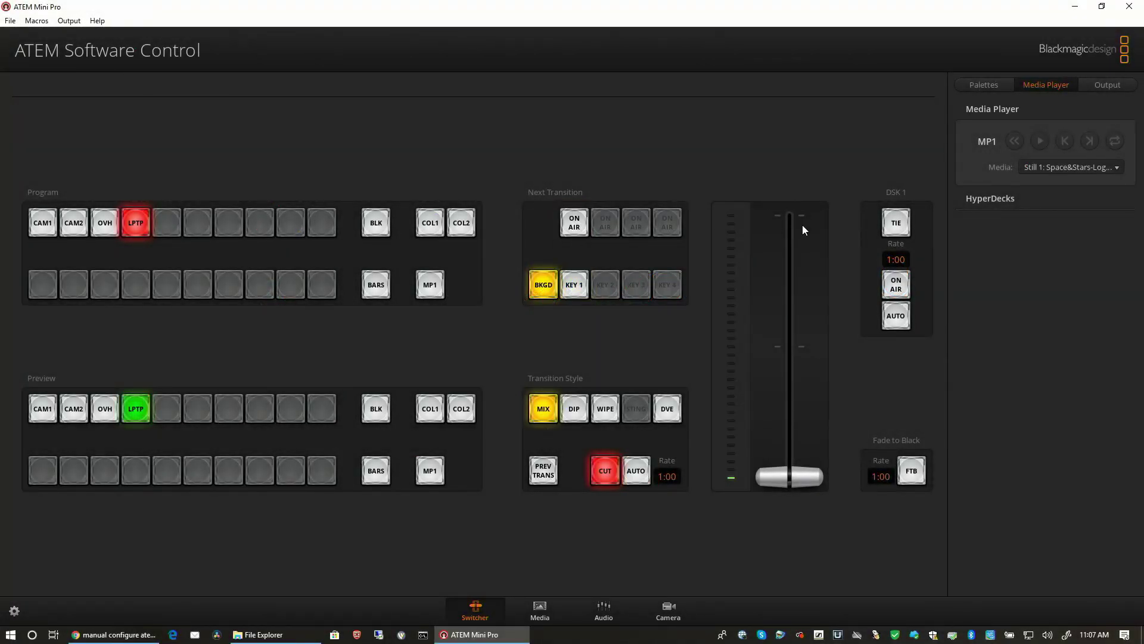
Set the fill source of Upstream Key 1's DVE to Camera 2.
click(999, 83)
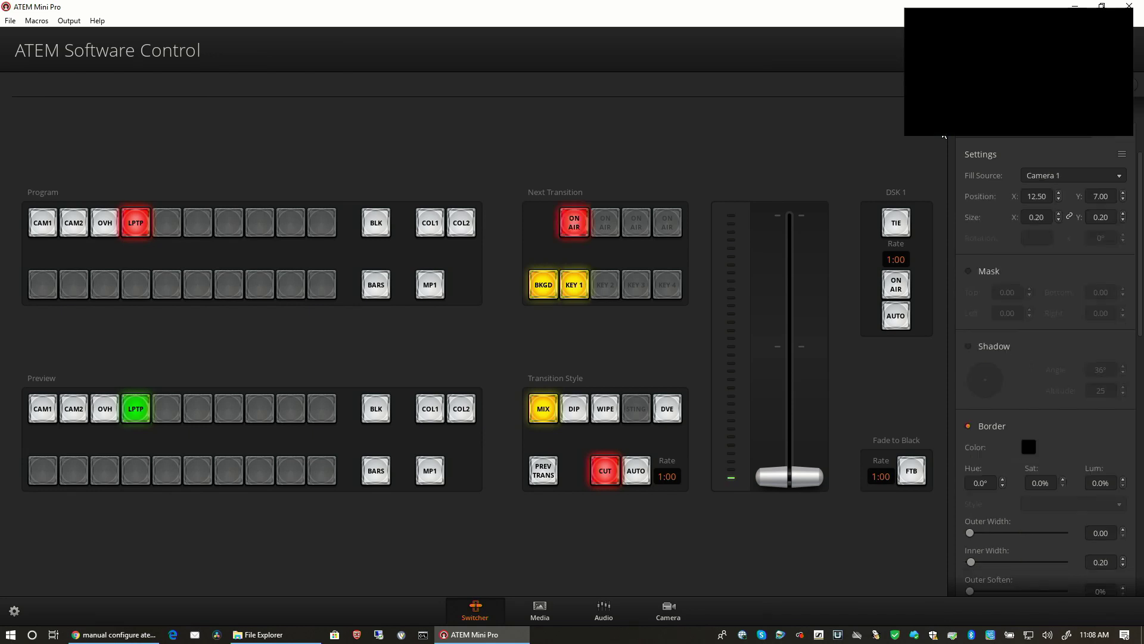
click(1121, 180)
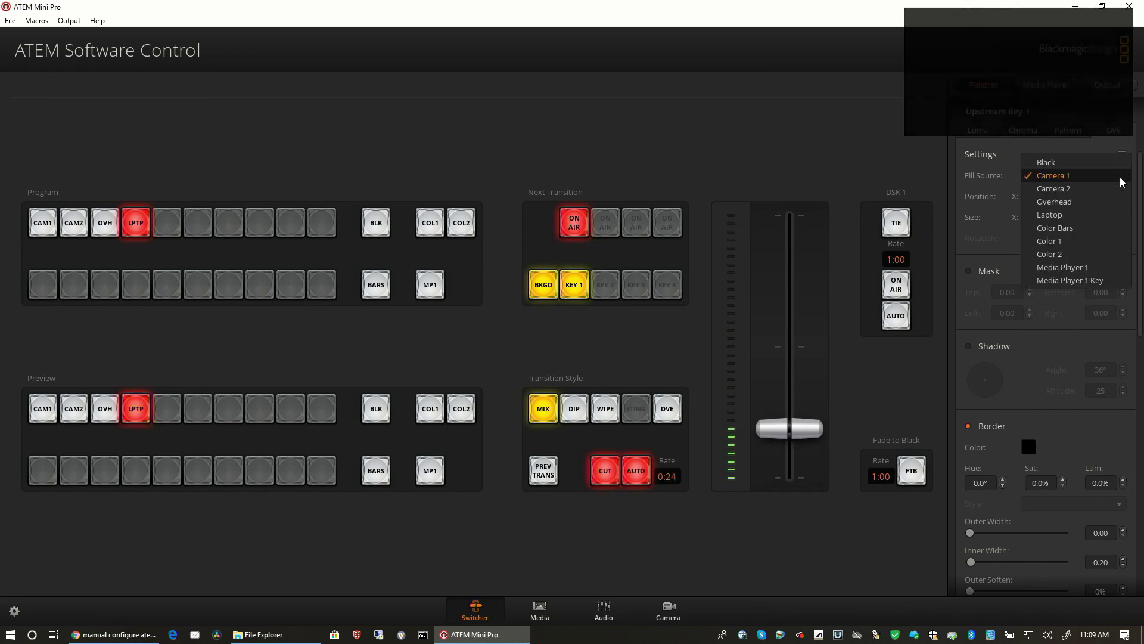
click(1064, 187)
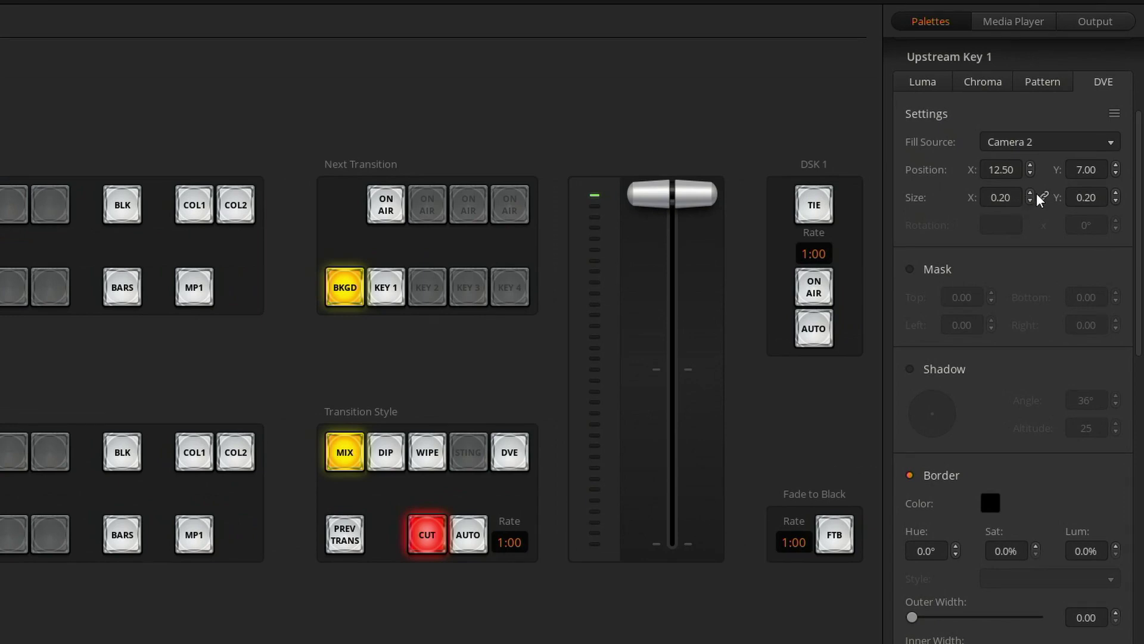
Enlarge the Camera 2 DVE overlay to a size of 0.50 in both X and Y.
click(1031, 193)
click(1031, 193)
text(1)
key(Return)
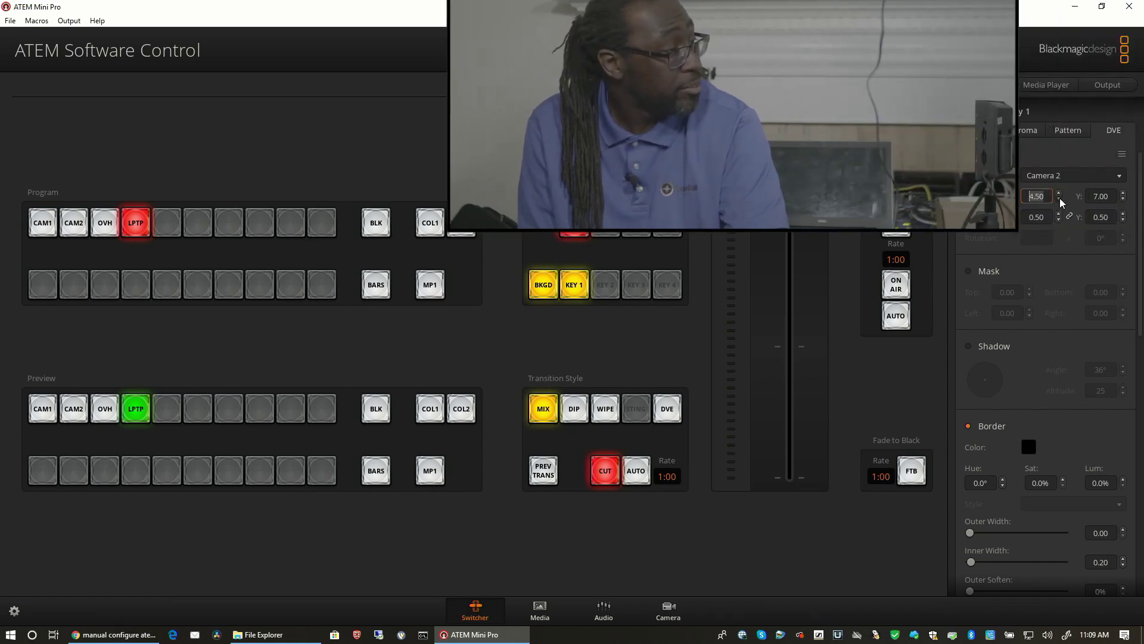
Move the Camera 2 overlay horizontally to an X position of -8.50.
click(1059, 199)
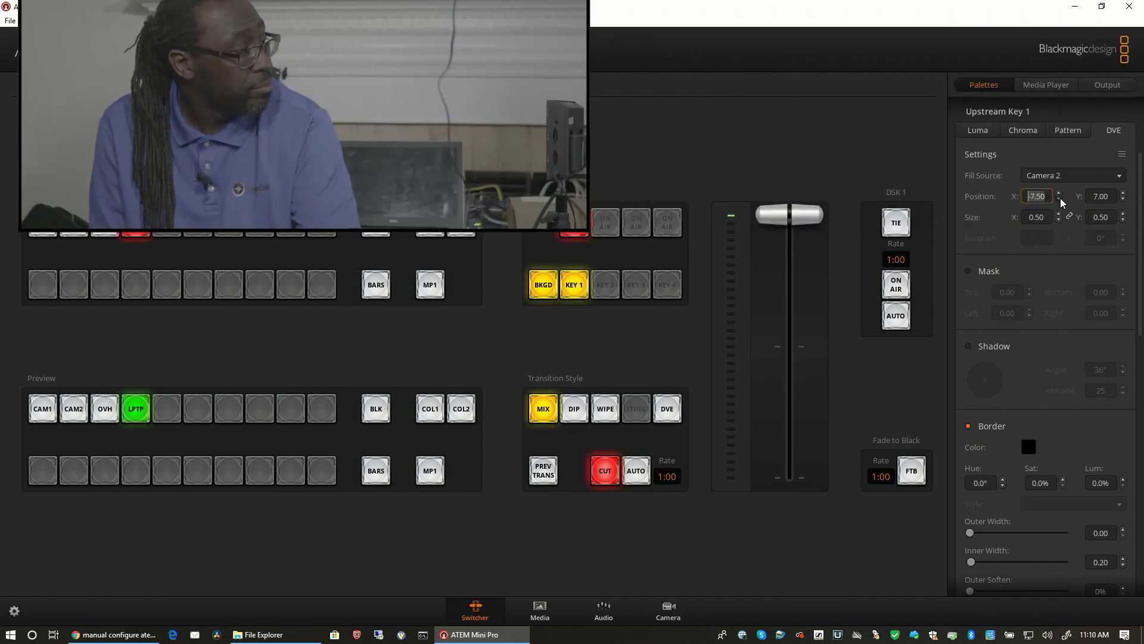
click(1056, 201)
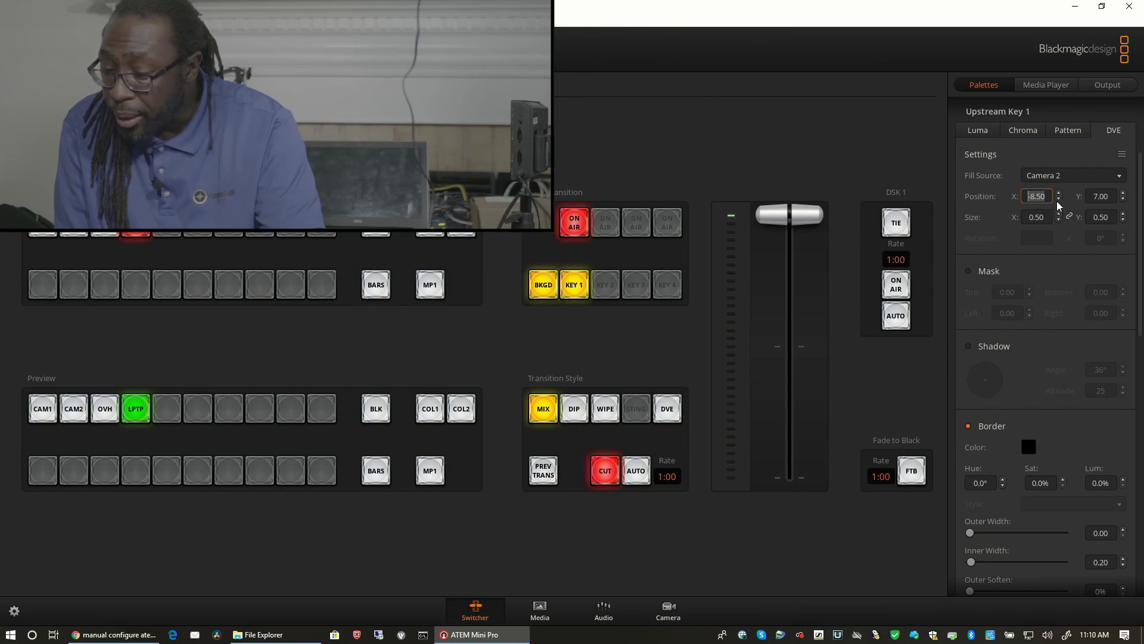
click(1056, 202)
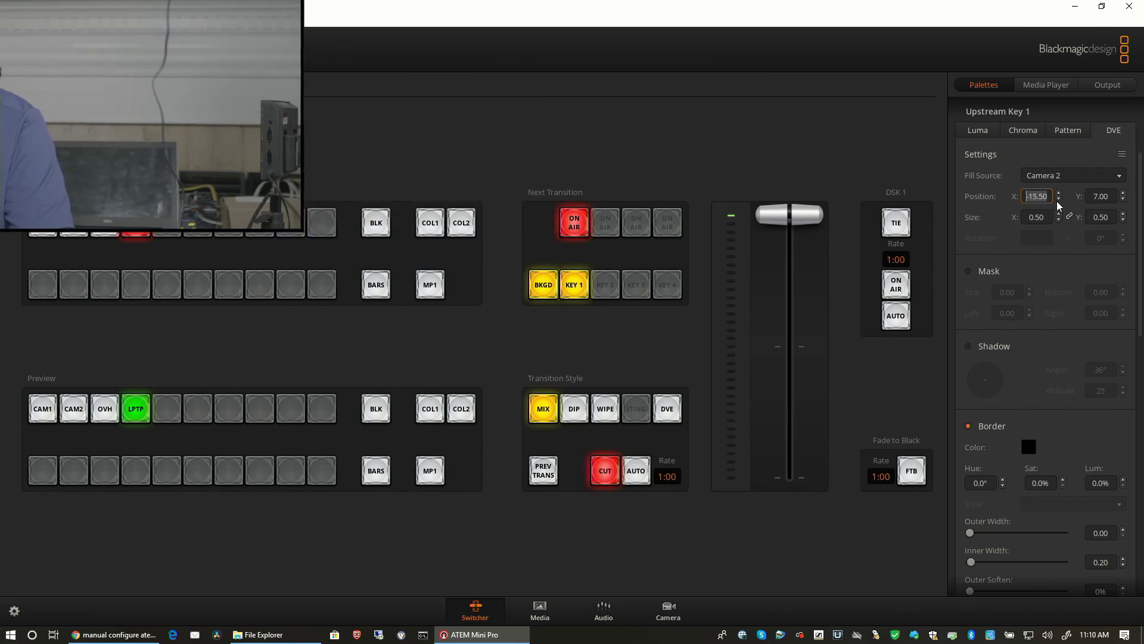
click(1059, 193)
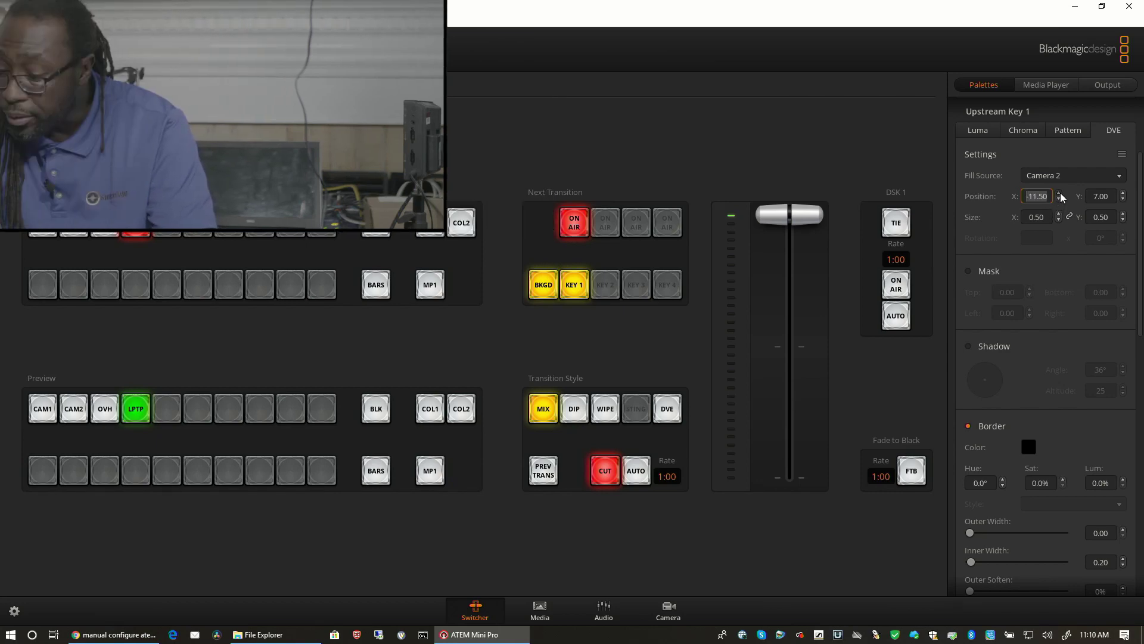
click(1058, 194)
click(1059, 193)
click(1059, 194)
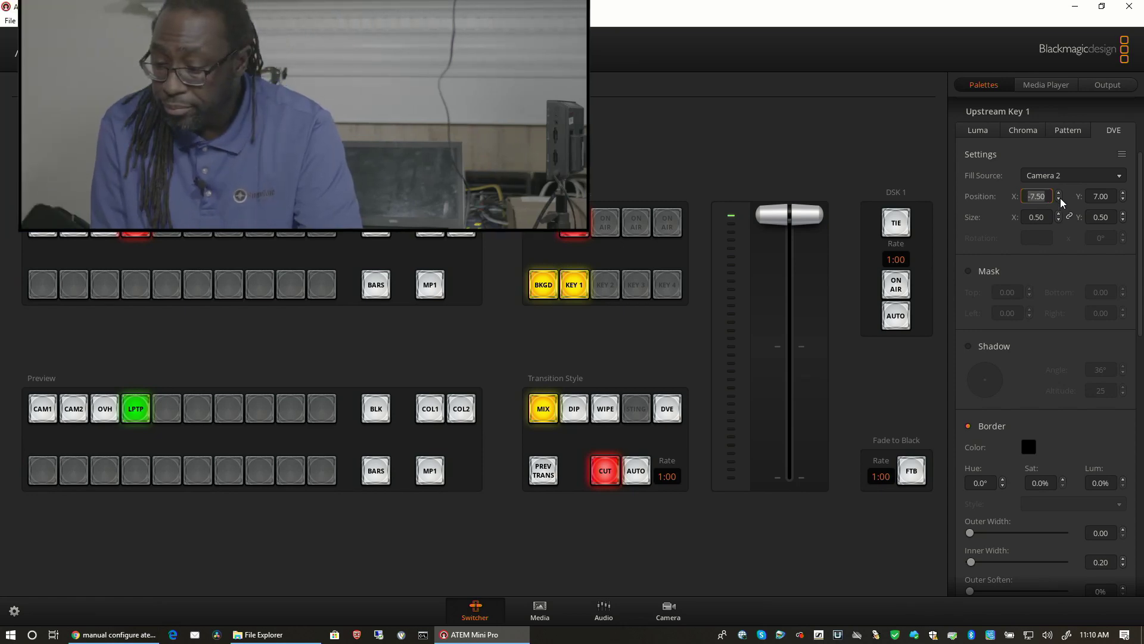
click(1061, 201)
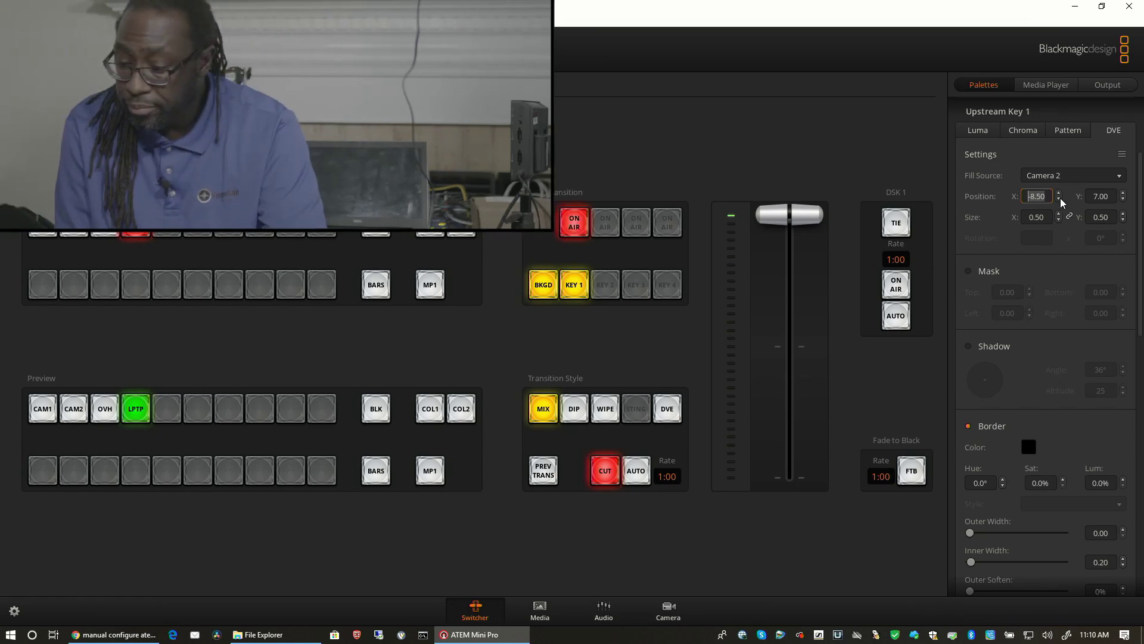
Adjust the Camera 2 overlay's Y position until it is vertically centred in the frame.
click(1123, 193)
click(1122, 193)
click(1123, 193)
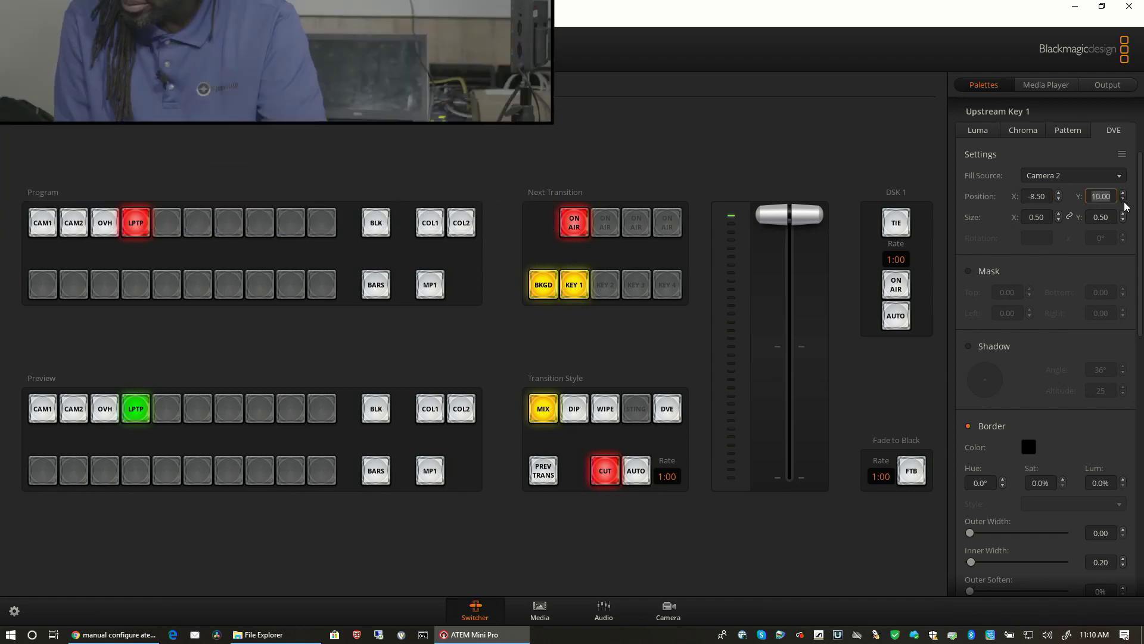
click(1123, 199)
click(1123, 199)
click(1123, 199)
click(1122, 199)
click(1123, 199)
click(1122, 199)
click(1123, 199)
click(1123, 194)
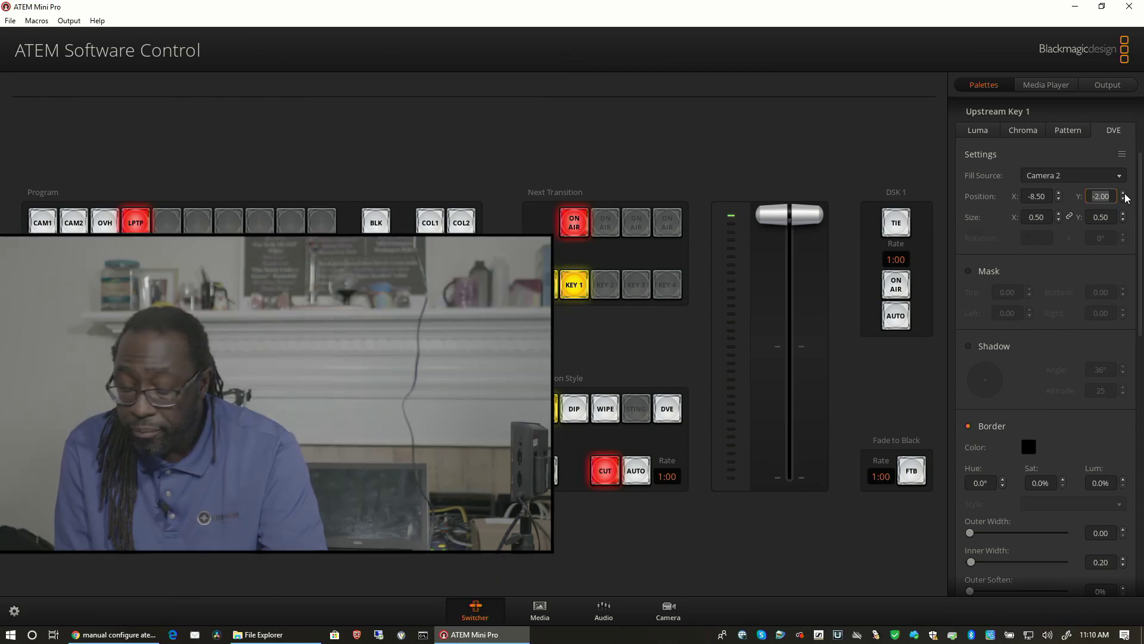
click(1124, 194)
click(1123, 194)
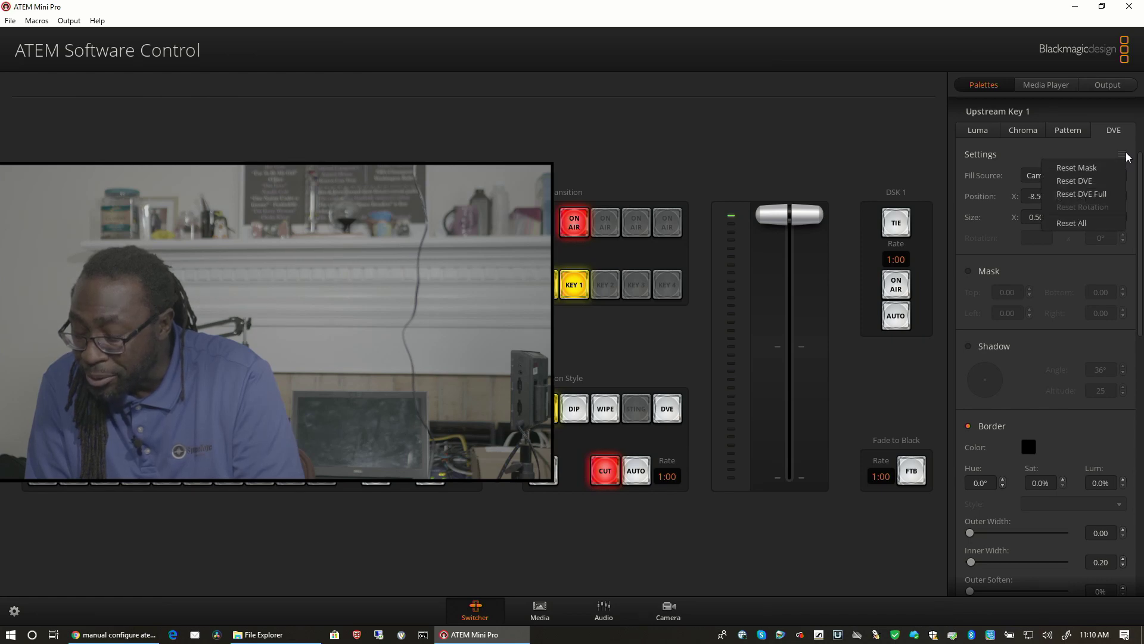
Dismiss the DVE reset options and enable the shadow on the Camera 2 overlay.
click(1097, 150)
drag(1138, 186, 1128, 239)
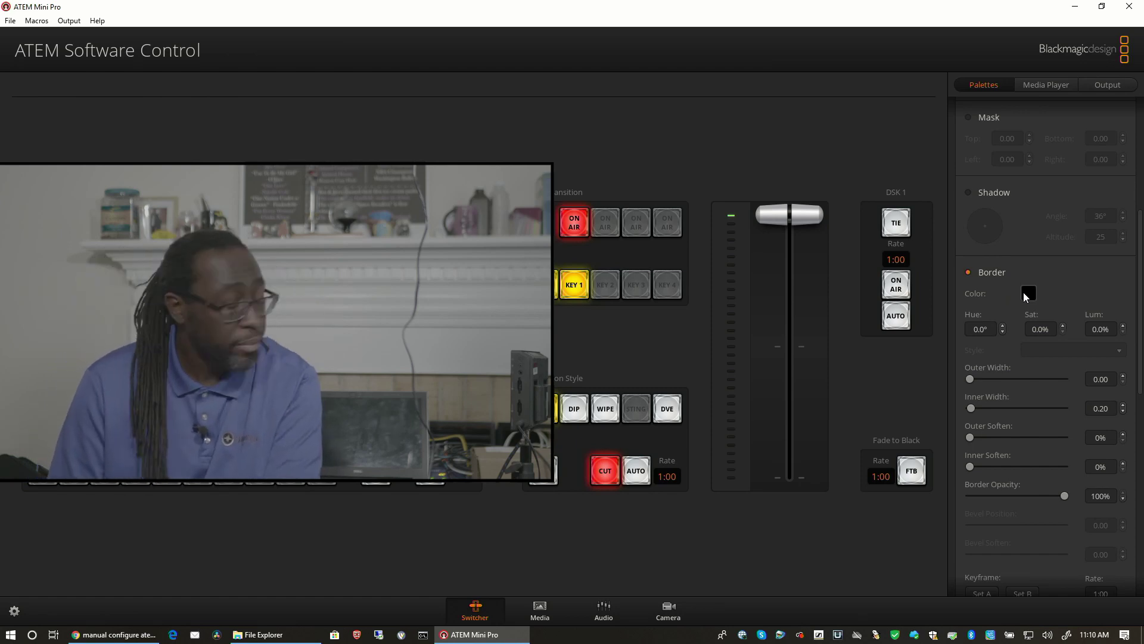
click(968, 192)
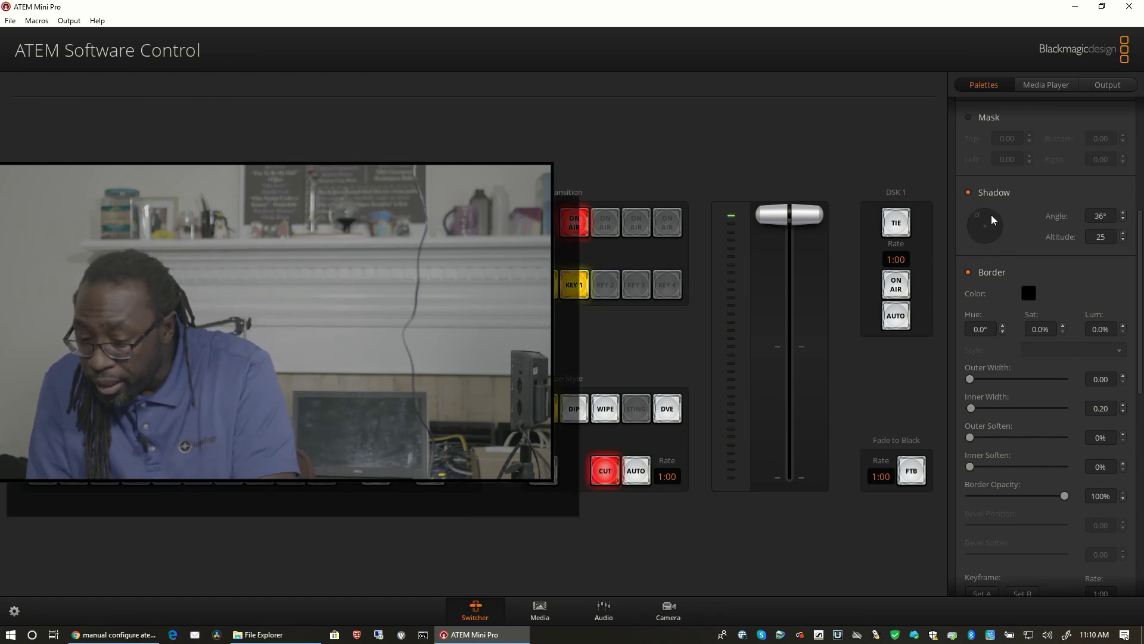
Set the Camera 2 overlay's shadow angle to 70° and altitude to 50, and store its current placement as keyframe A.
mouse_move(978, 215)
mouse_down()
mouse_move(1006, 220)
mouse_move(975, 217)
mouse_move(979, 228)
mouse_up()
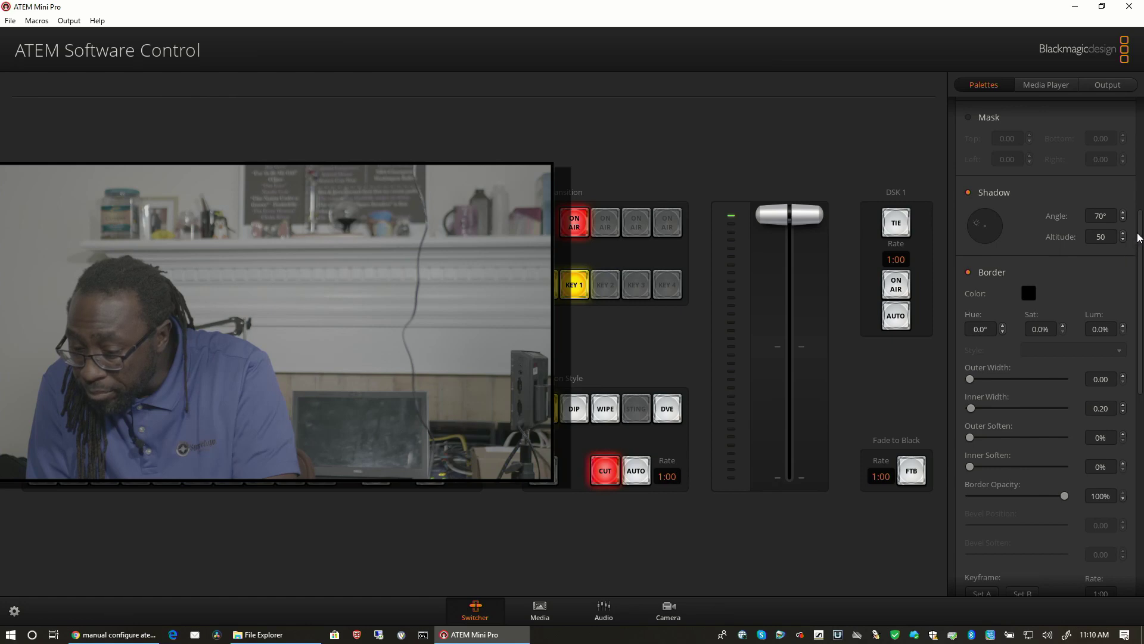
drag(1142, 240, 1138, 397)
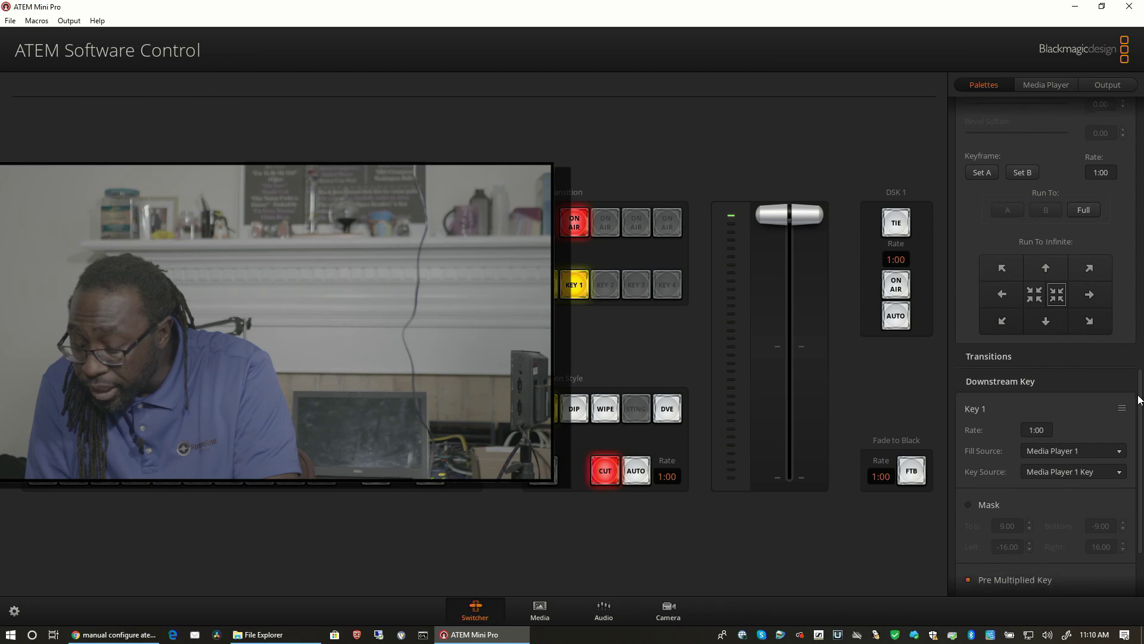
drag(1139, 399, 1139, 392)
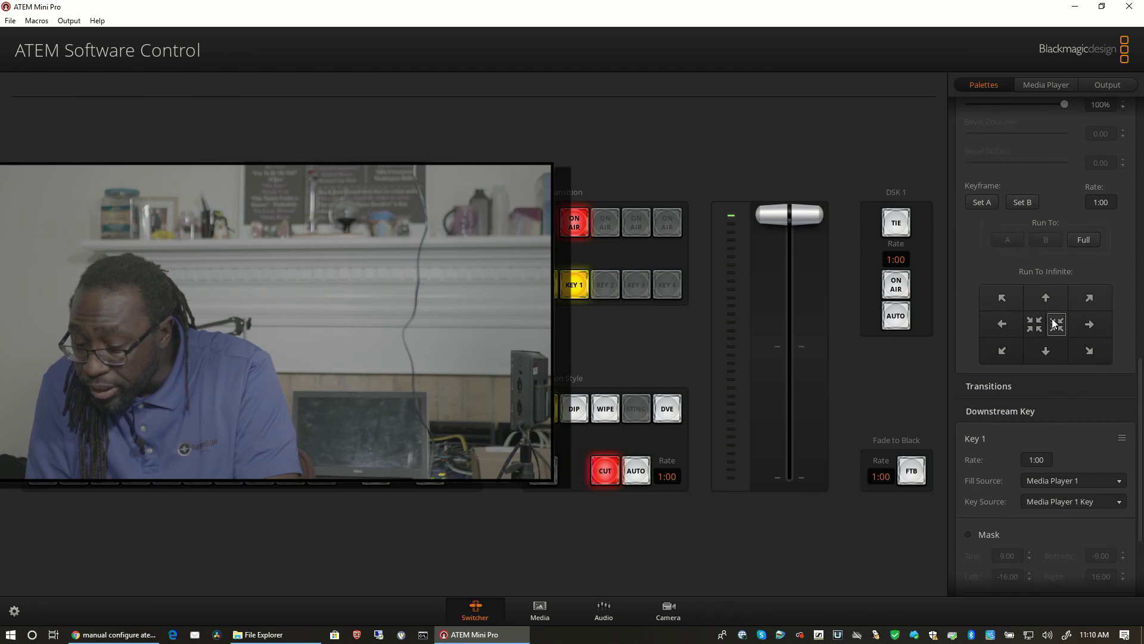
click(981, 202)
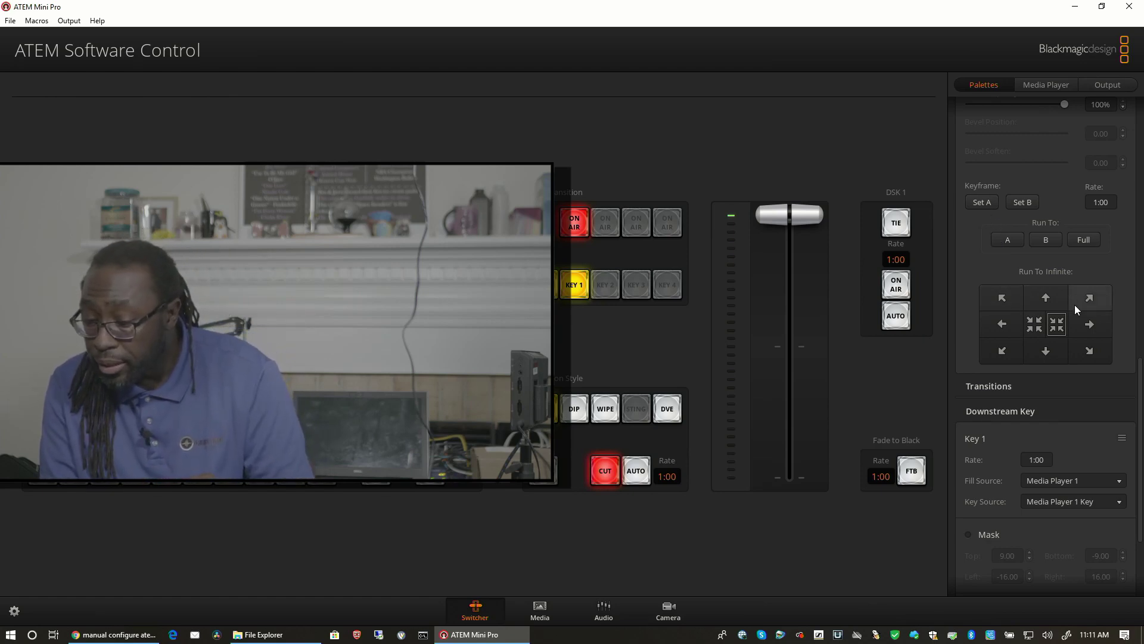
Run the Camera 2 overlay to infinity towards its own centre.
click(1042, 330)
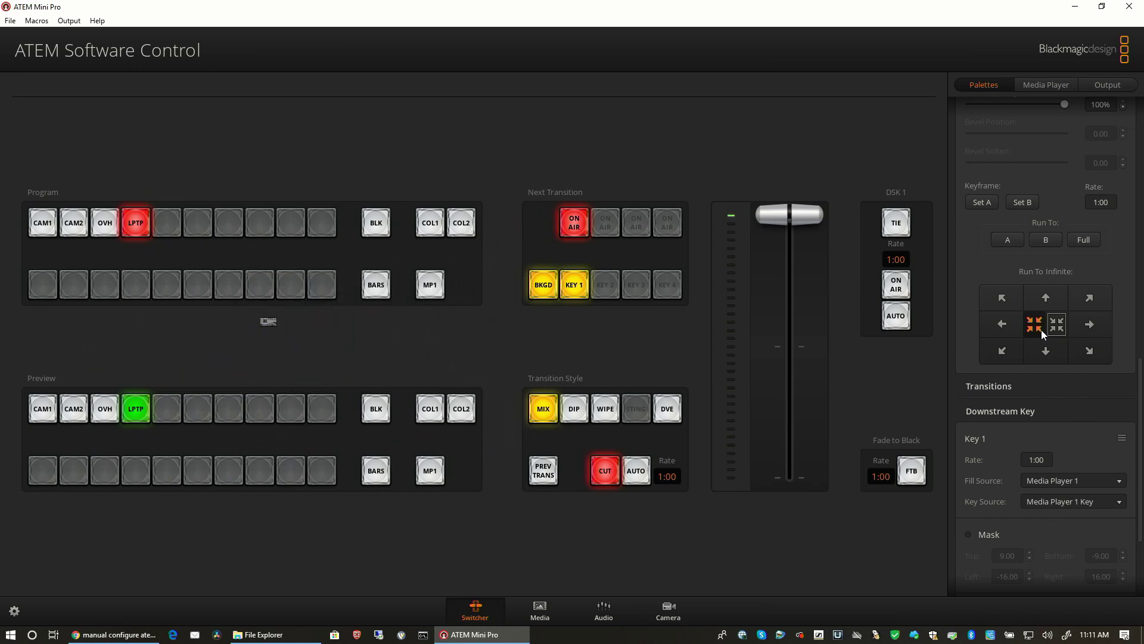
scroll(1041, 330, down, 1)
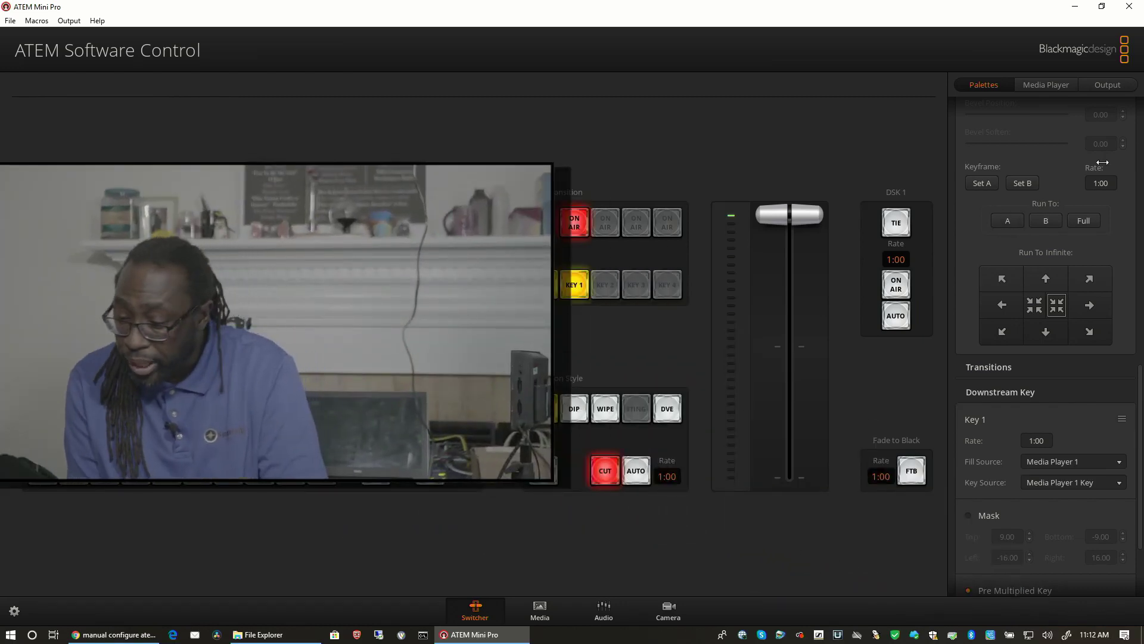
Move the Camera 2 overlay horizontally to the right side of the frame and store that placement as keyframe B.
drag(1141, 382, 1140, 149)
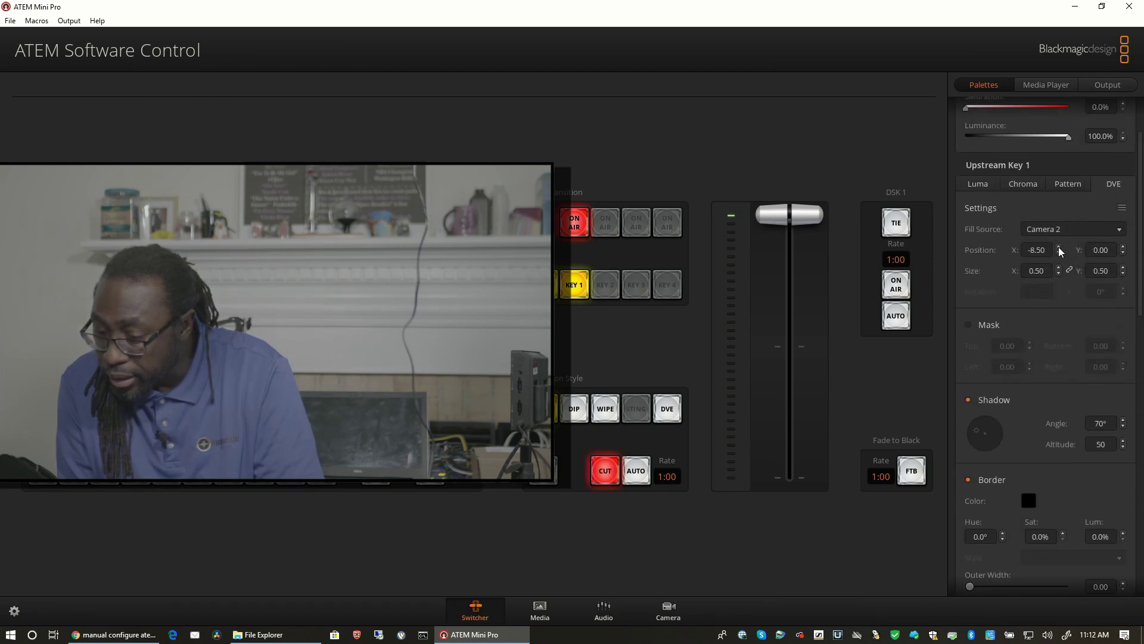
drag(1058, 246, 1058, 246)
scroll(1139, 500, down, 8)
drag(1138, 499, 1140, 548)
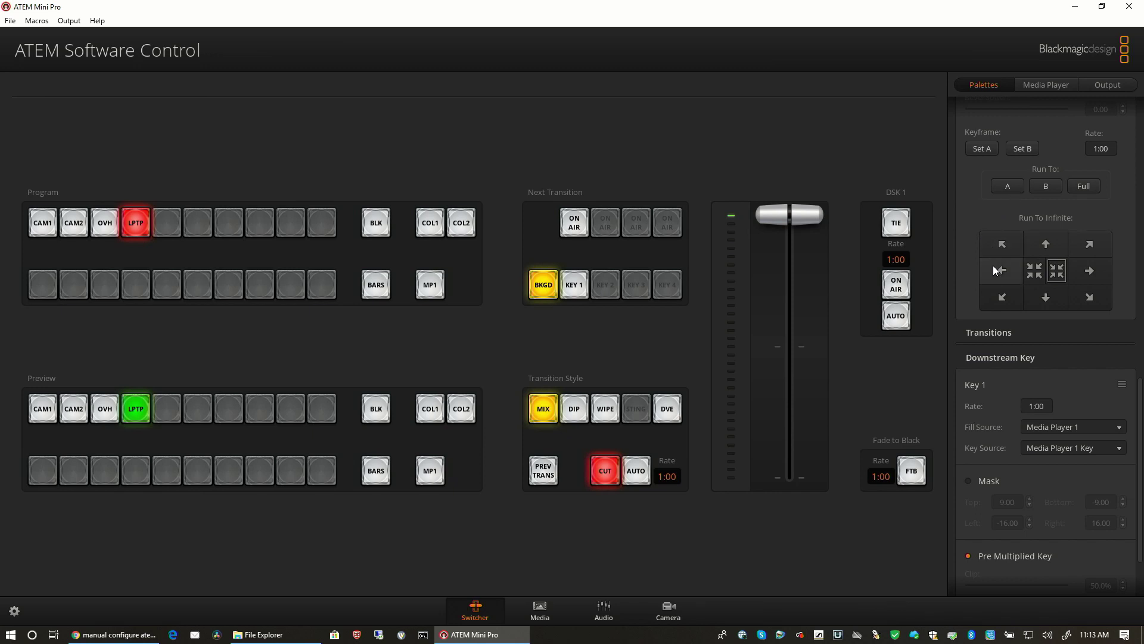
Run the overlay back and forth between keyframes A and B twice, and run it to infinity towards the right.
click(1008, 187)
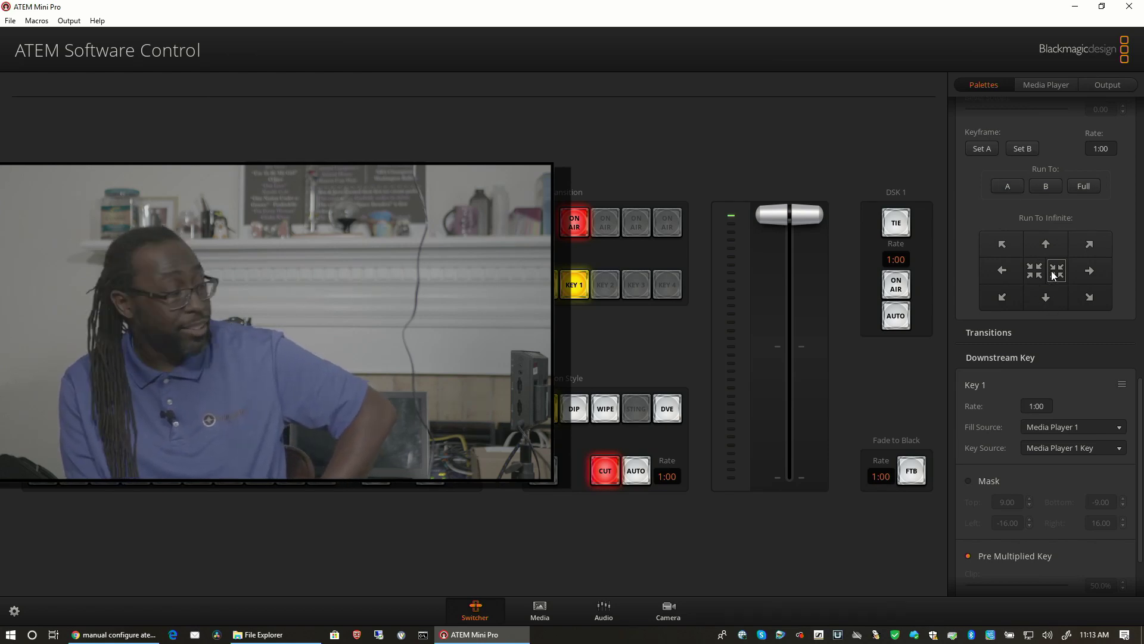
click(1045, 189)
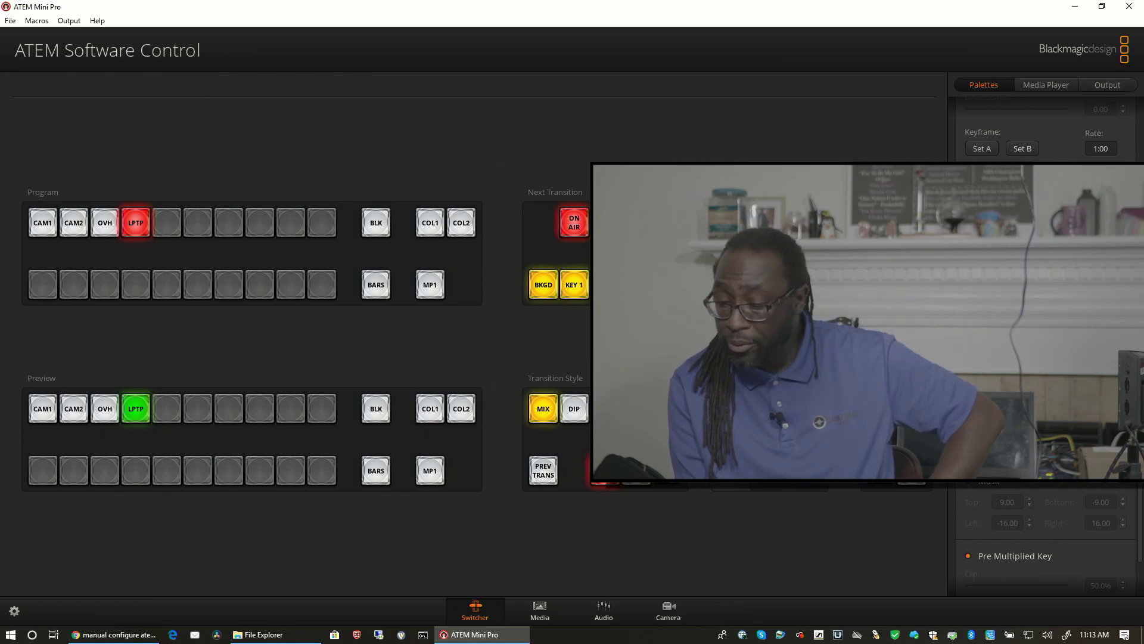
click(1009, 187)
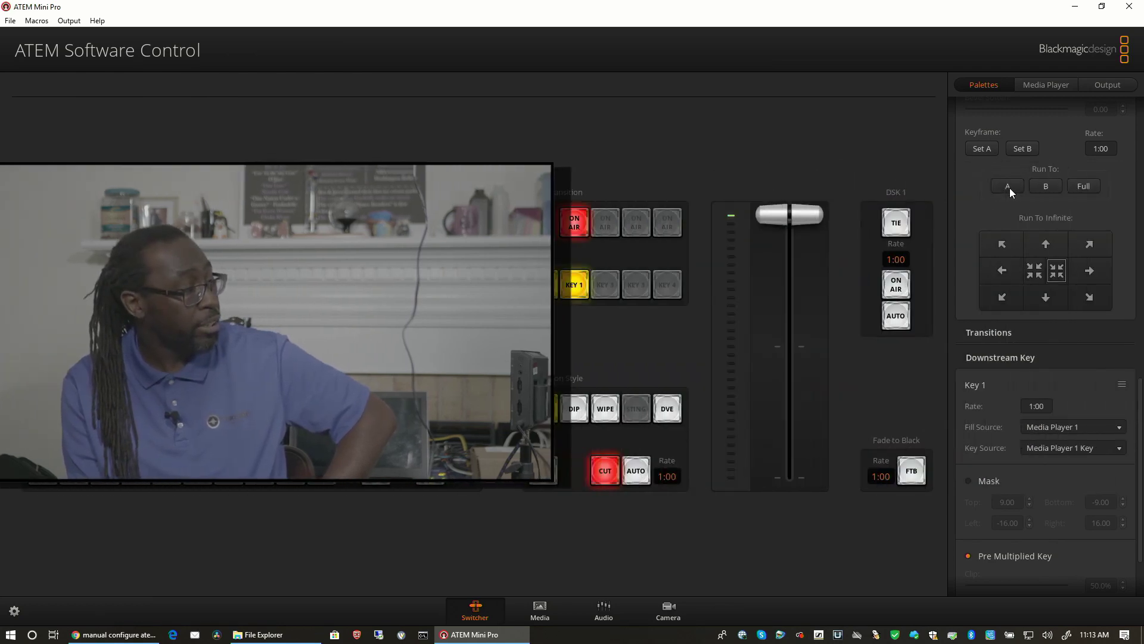
click(1047, 186)
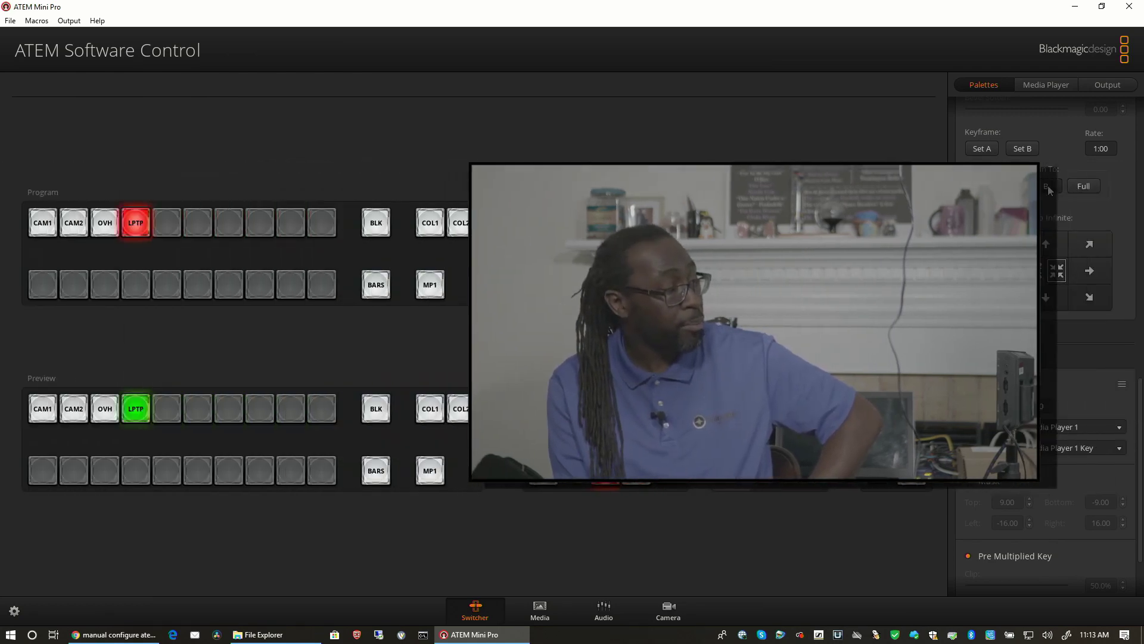
click(1089, 270)
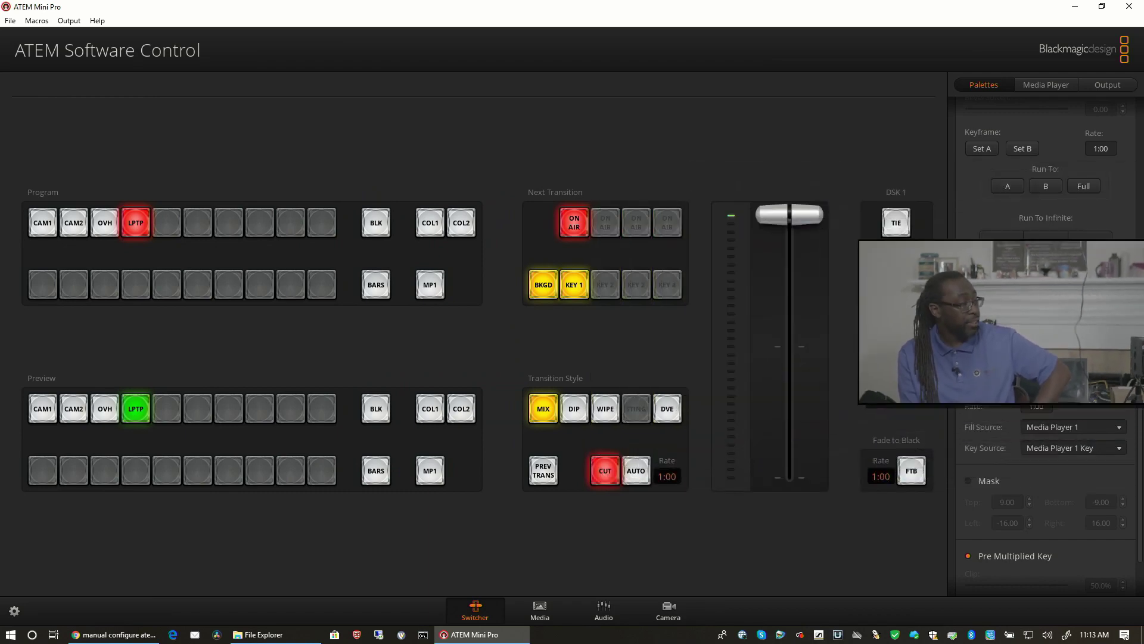
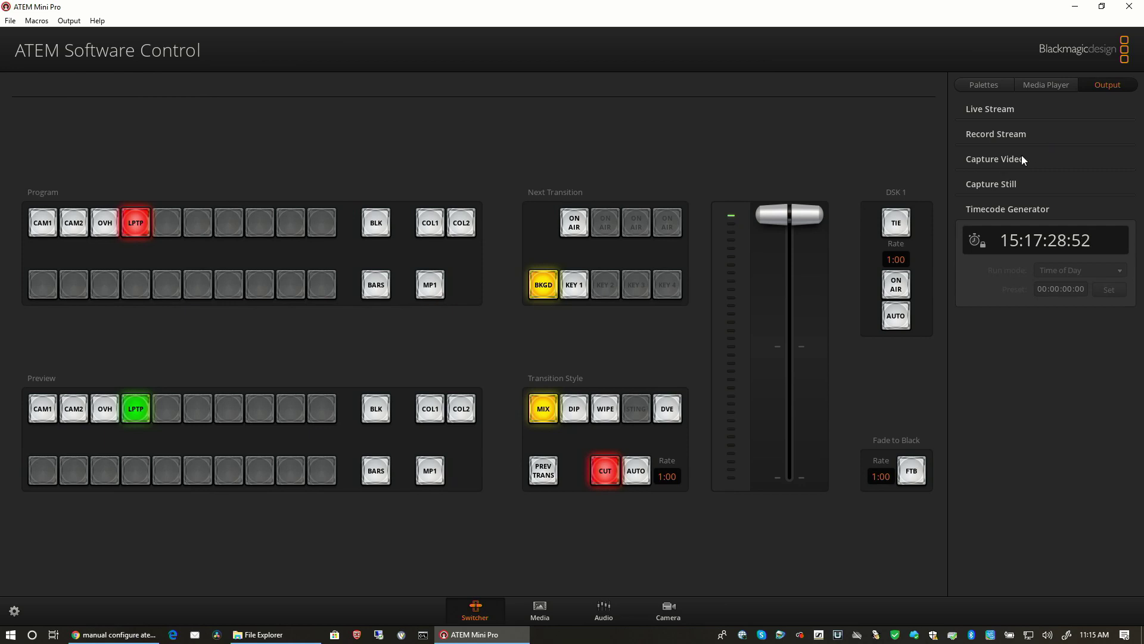
Capture stills of the program output and load the Capture 1 still into Media Player 1.
click(991, 183)
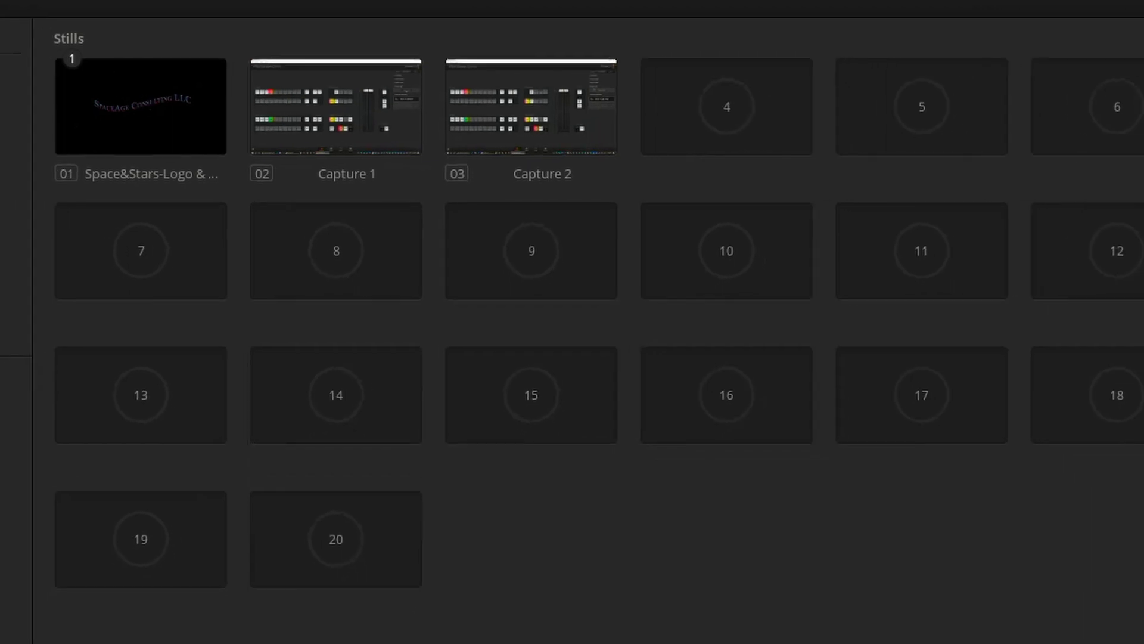
drag(365, 132, 1047, 381)
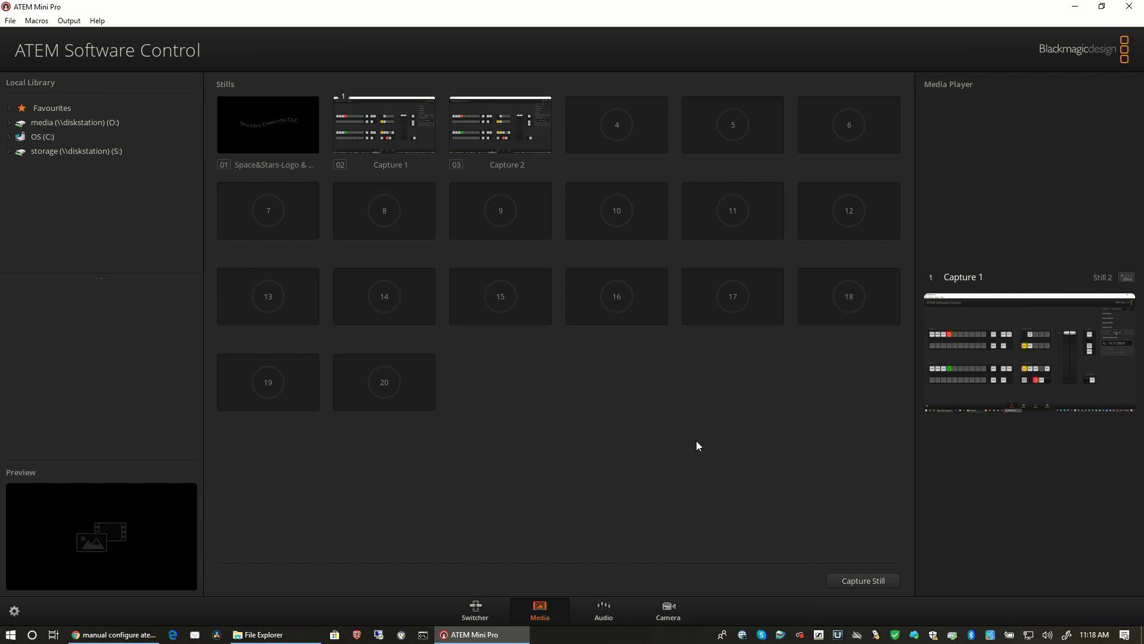
click(845, 582)
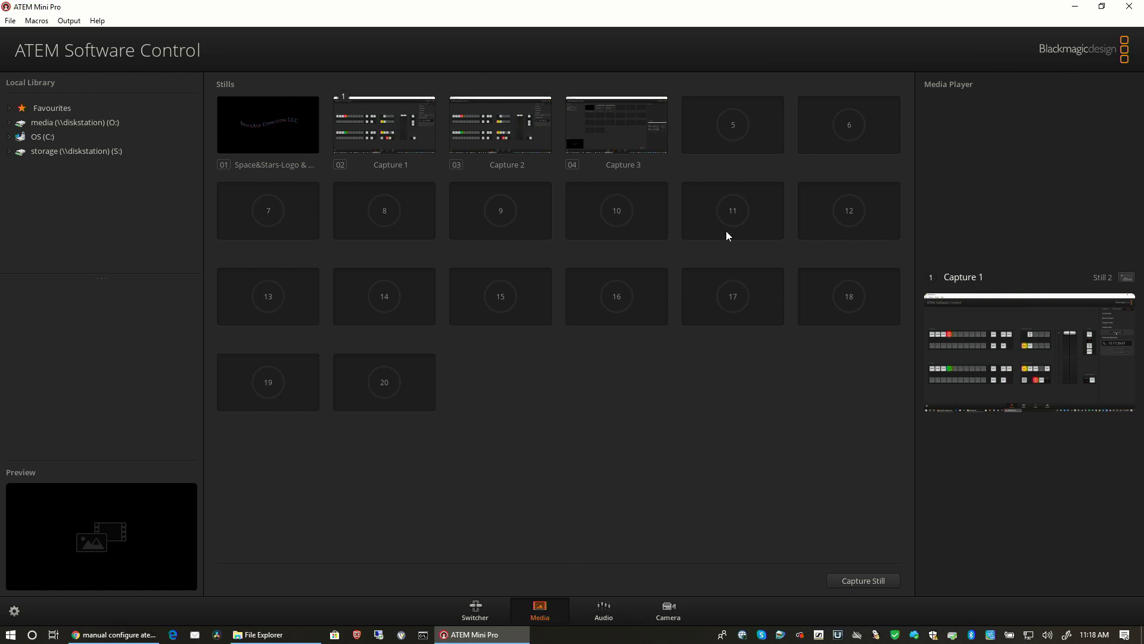
Look over the audio mixer and camera controls, and collapse the switcher's Downstream Key settings.
click(595, 614)
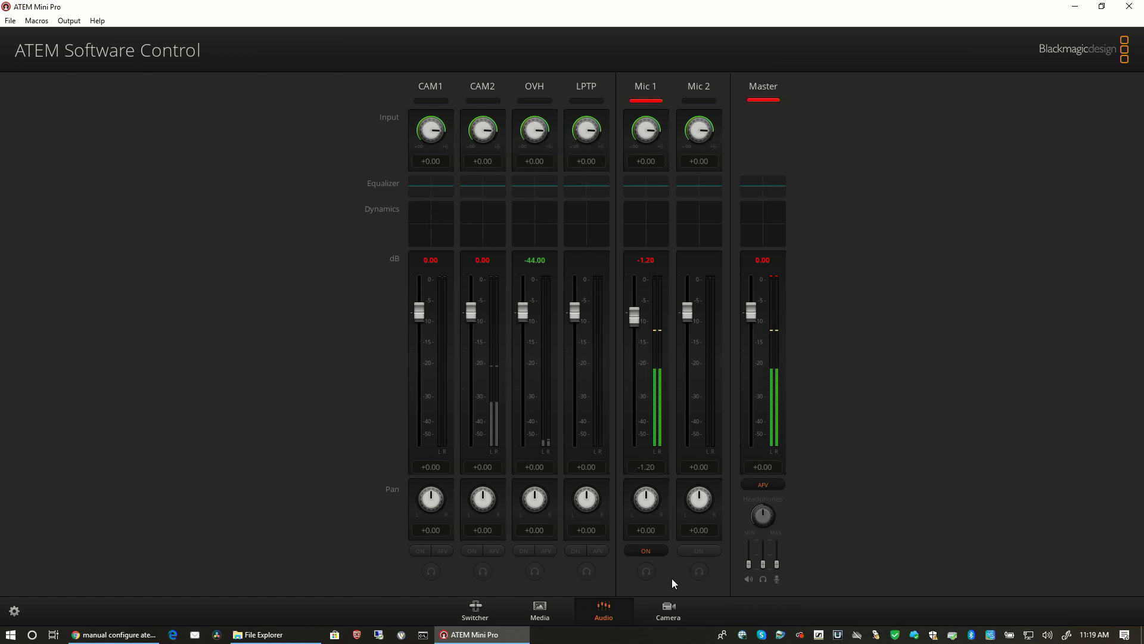
click(670, 603)
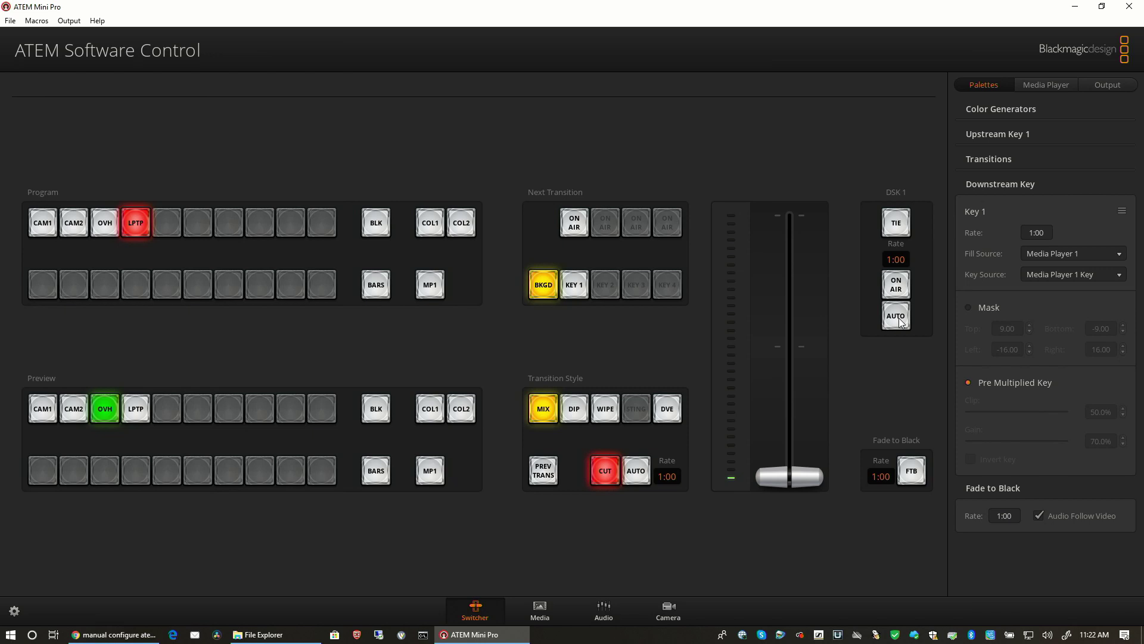
click(999, 184)
Check the transition control, language and MIDI options in the general preferences, and close them without saving changes.
click(10, 20)
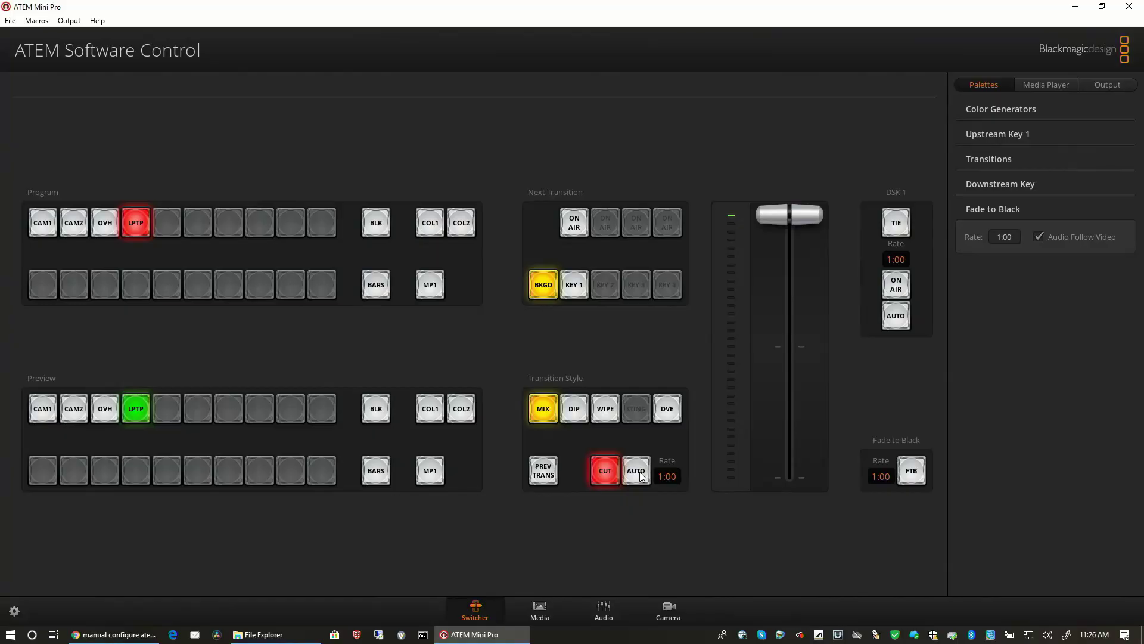
click(10, 20)
click(50, 147)
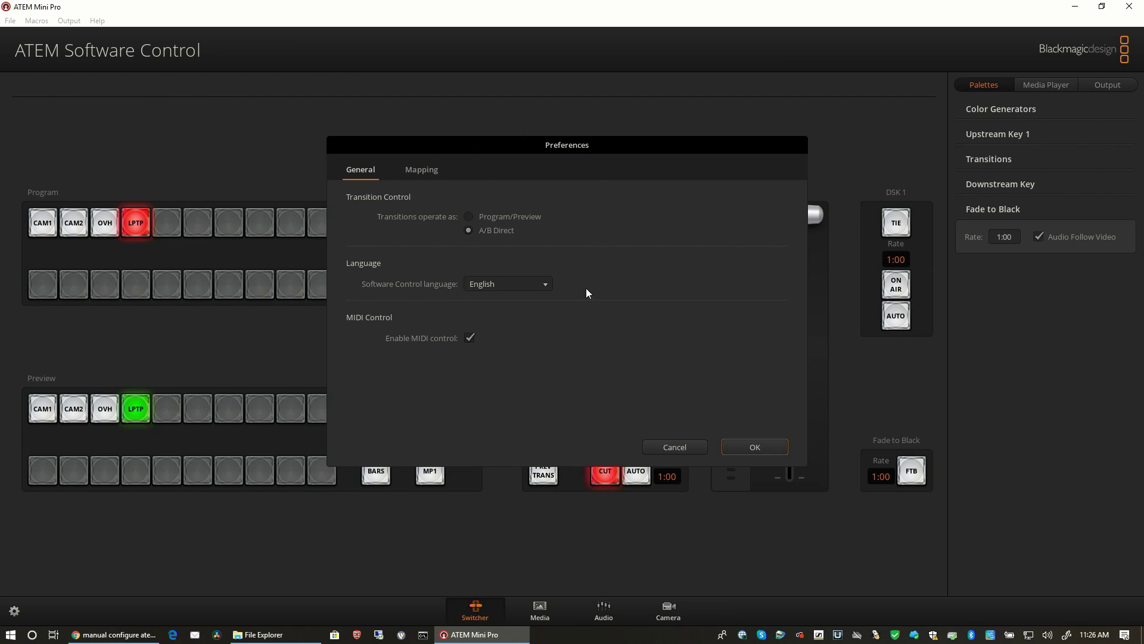
click(668, 451)
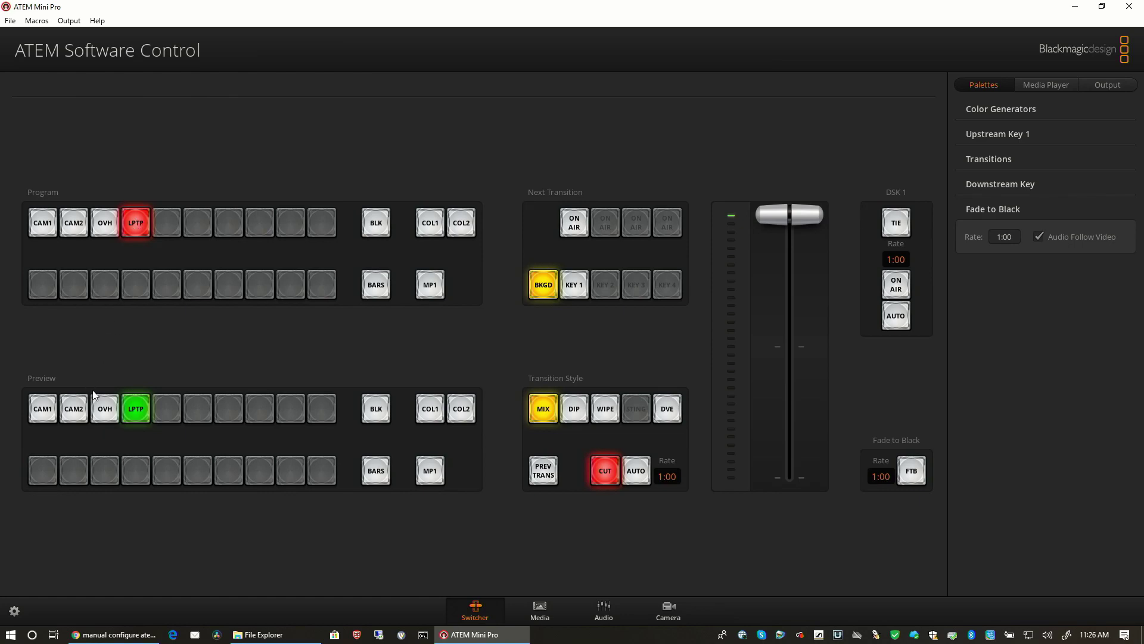
Put the OVH input in preview and run an automatic Mix transition to it.
click(102, 415)
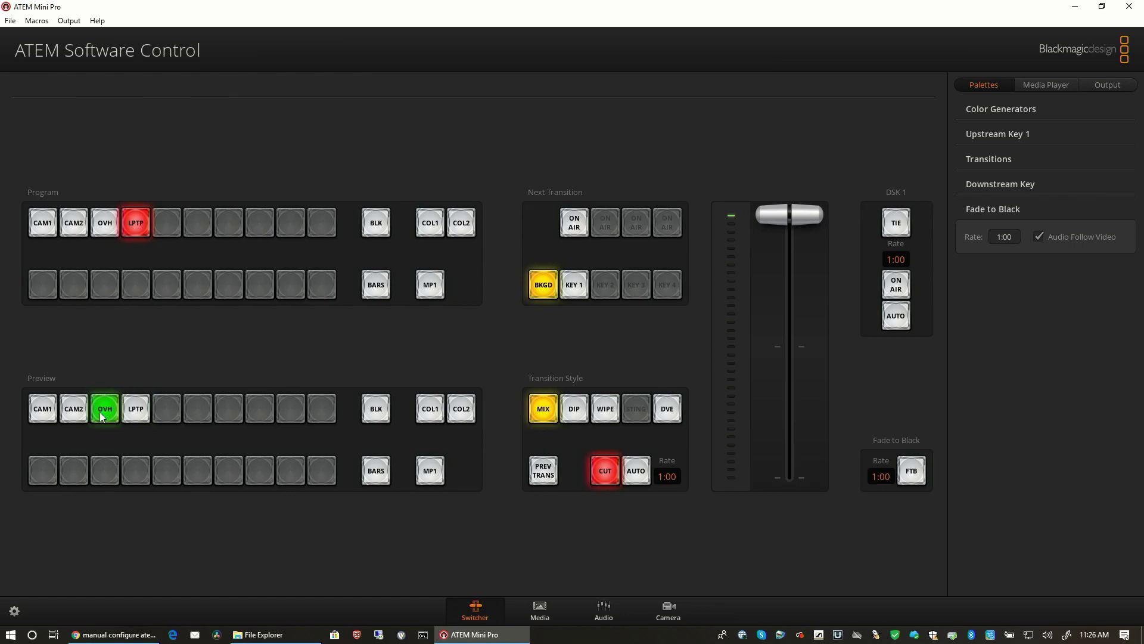
click(636, 472)
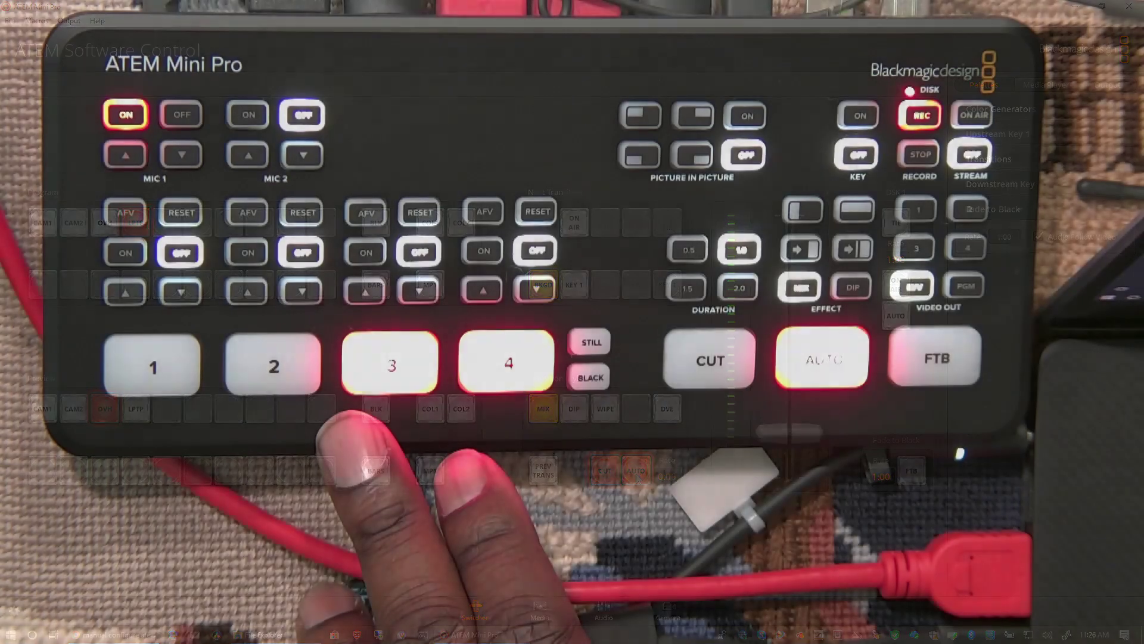